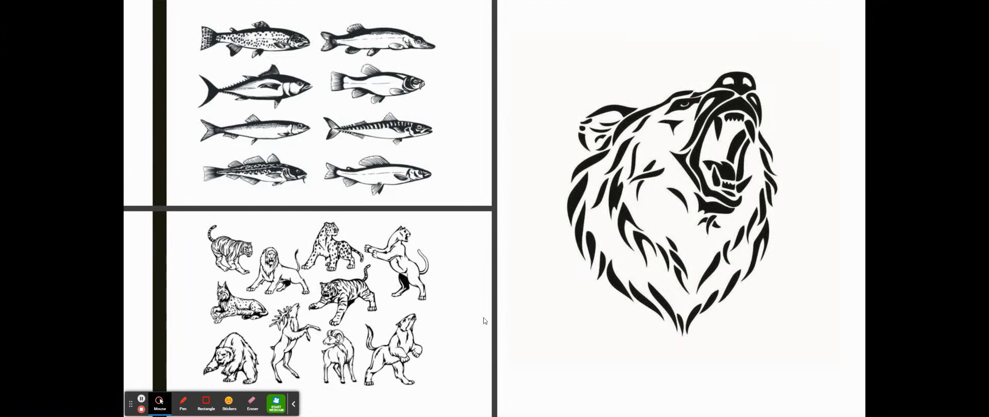
Advance through the Misprint slideshow's reference artwork, font samples and screen-print examples up to the Previous Student Examples slide
click(483, 317)
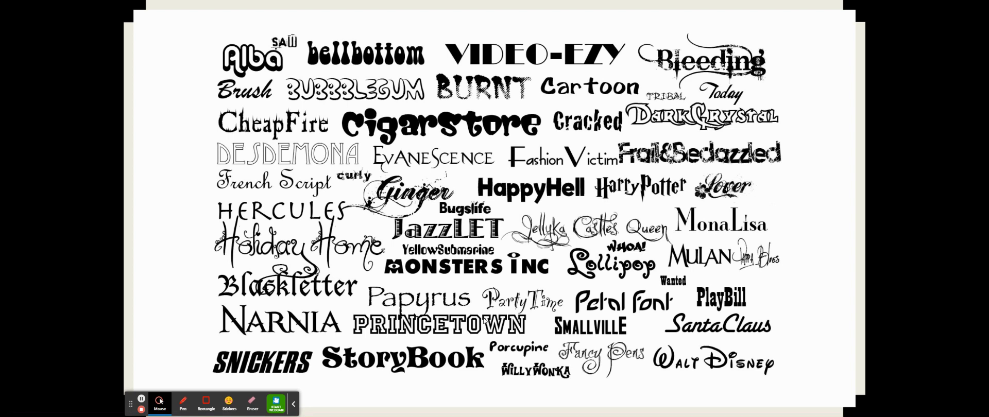
click(483, 317)
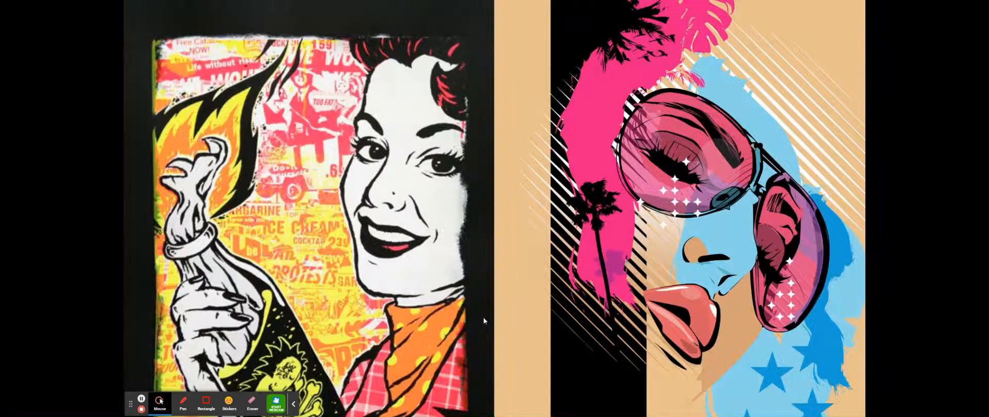
click(483, 319)
click(484, 318)
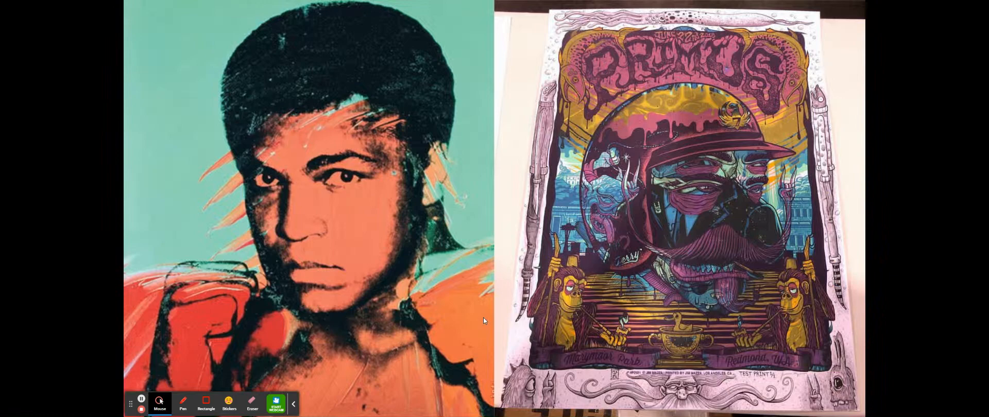
click(483, 318)
click(483, 317)
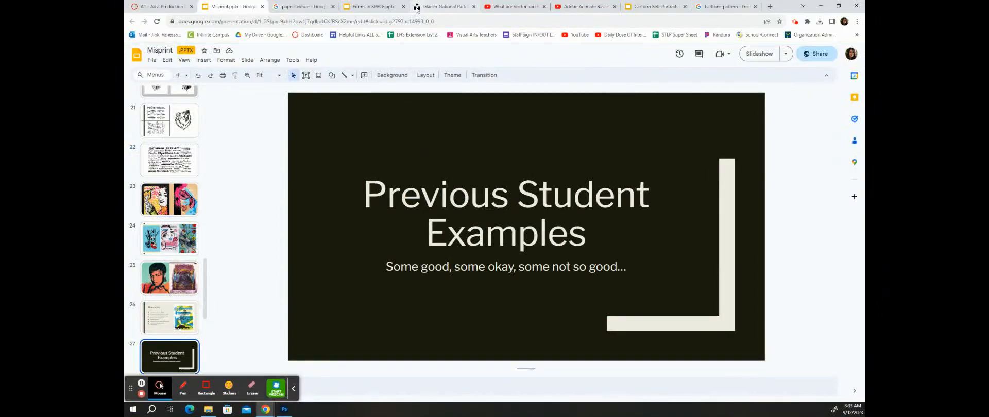
Browse the paper texture image results and preview wrinkled, crumpled and fine-grained paper samples
click(300, 8)
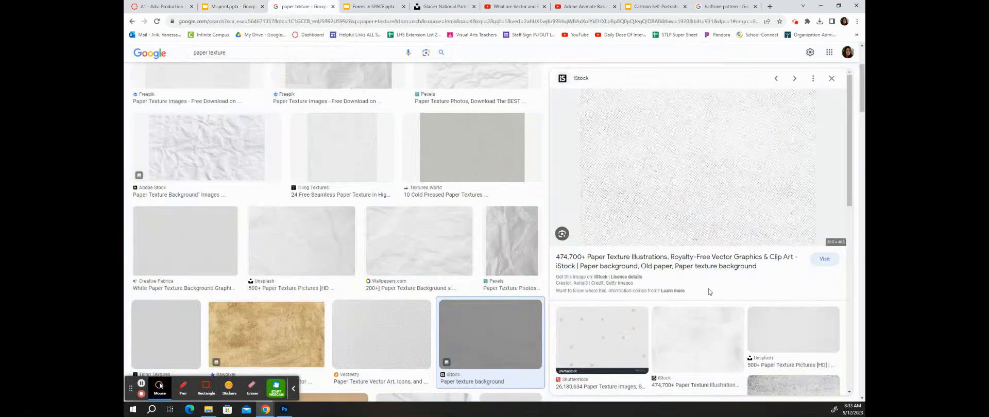
scroll(398, 180, up, 2)
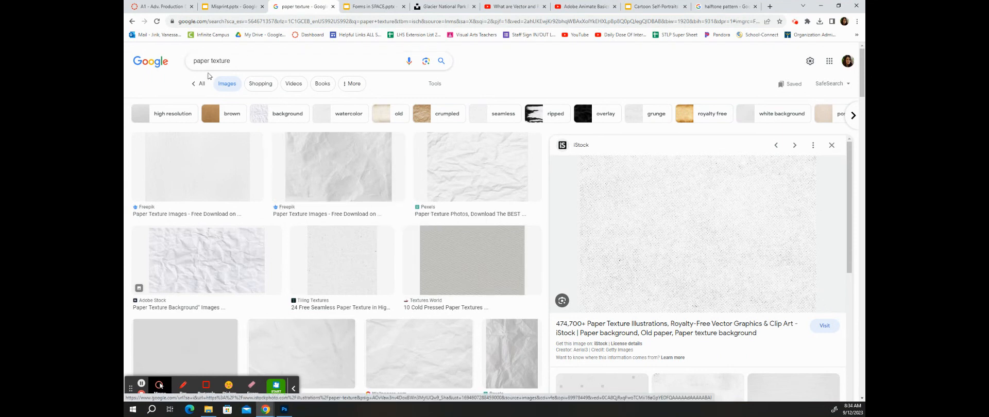
scroll(432, 195, down, 7)
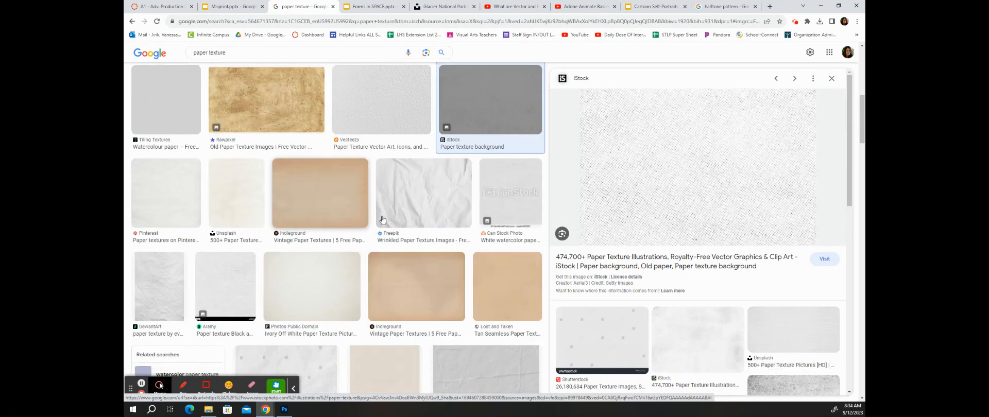
click(413, 197)
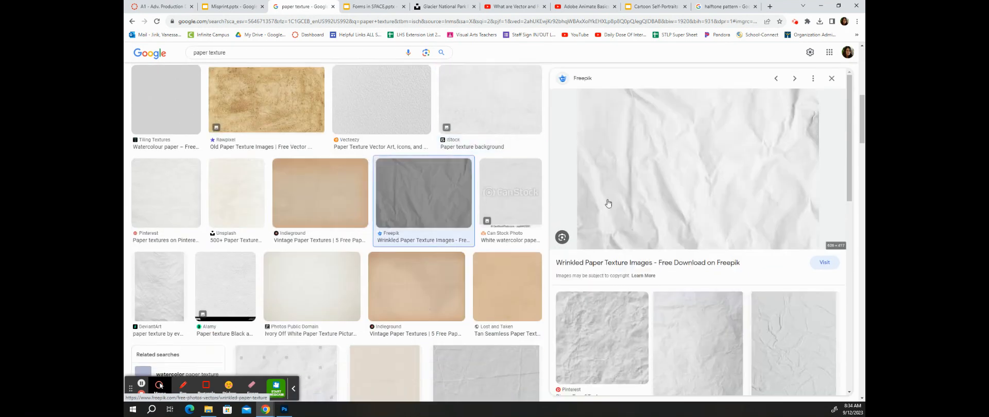
click(616, 340)
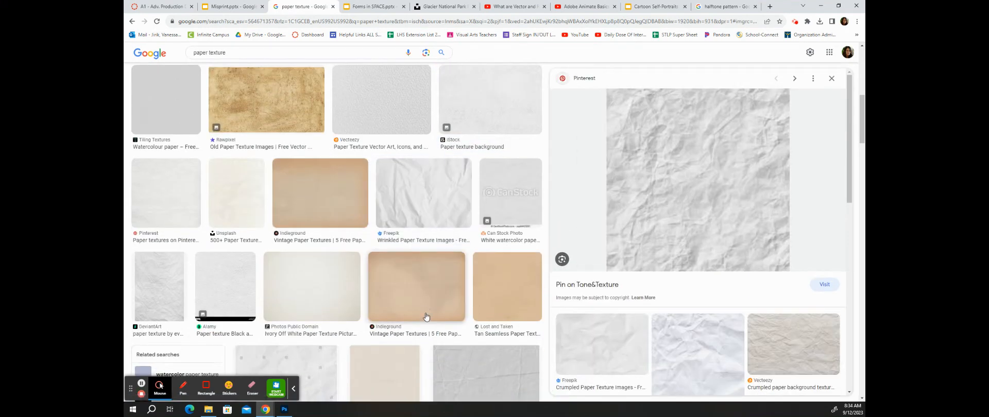
scroll(427, 317, up, 3)
click(397, 268)
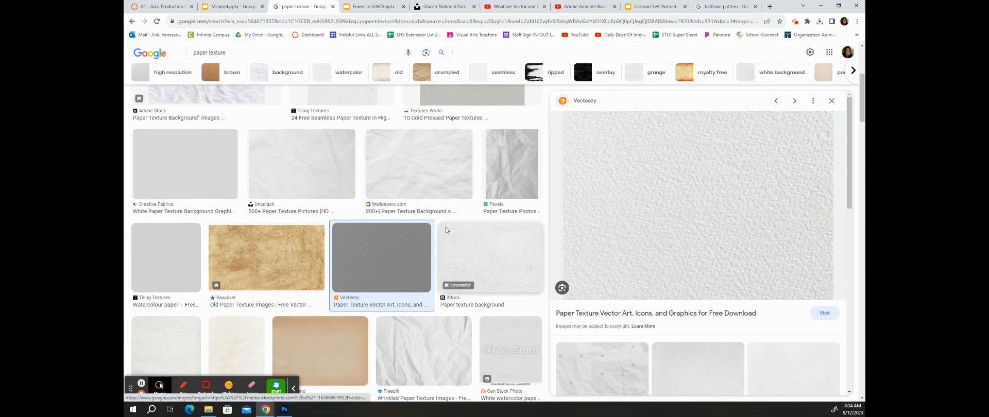
scroll(434, 233, up, 3)
scroll(434, 233, up, 1)
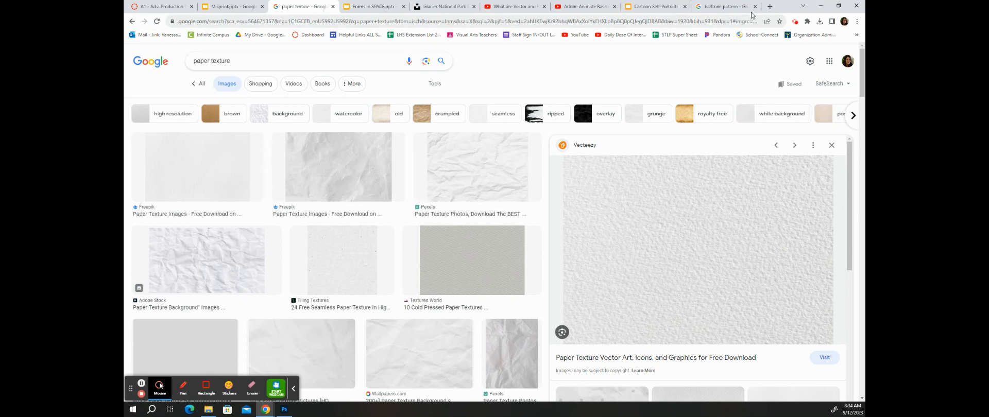
Search the web for "metal texture" in a new browser tab and preview the first Freepik image
click(769, 7)
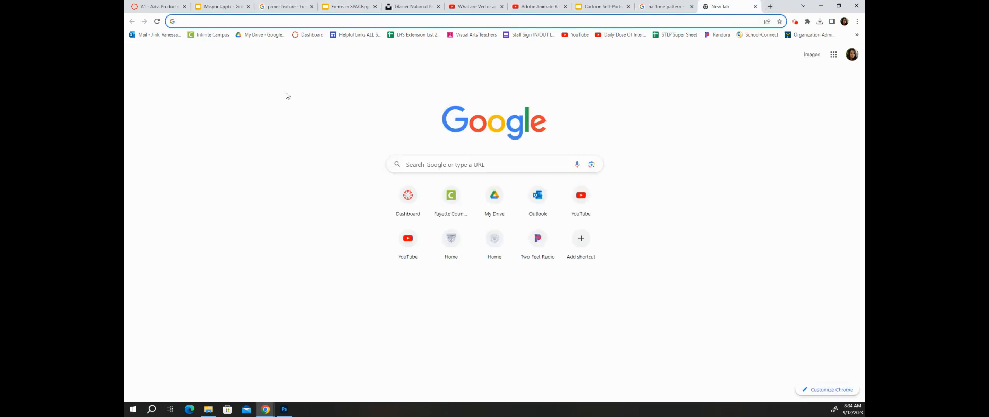
text(metal texture)
key(Return)
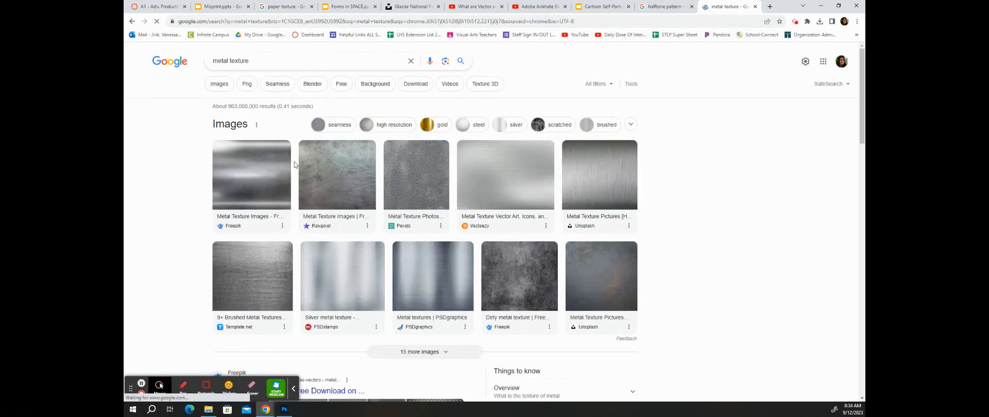
click(260, 183)
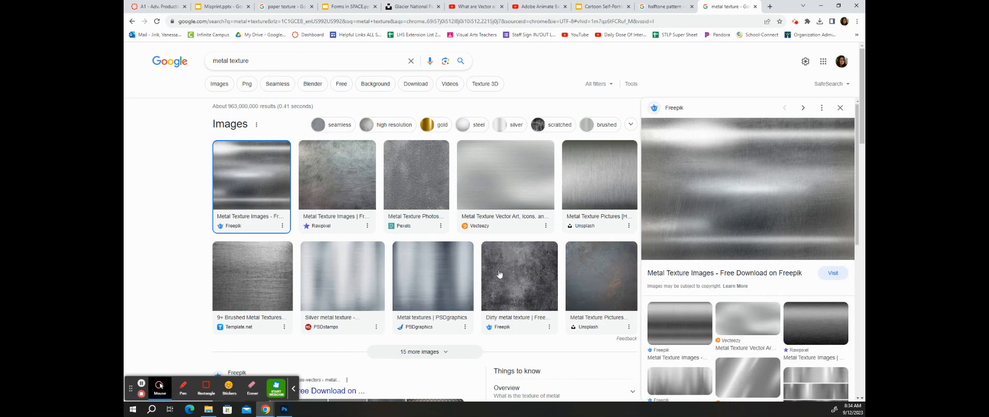
click(515, 187)
click(251, 177)
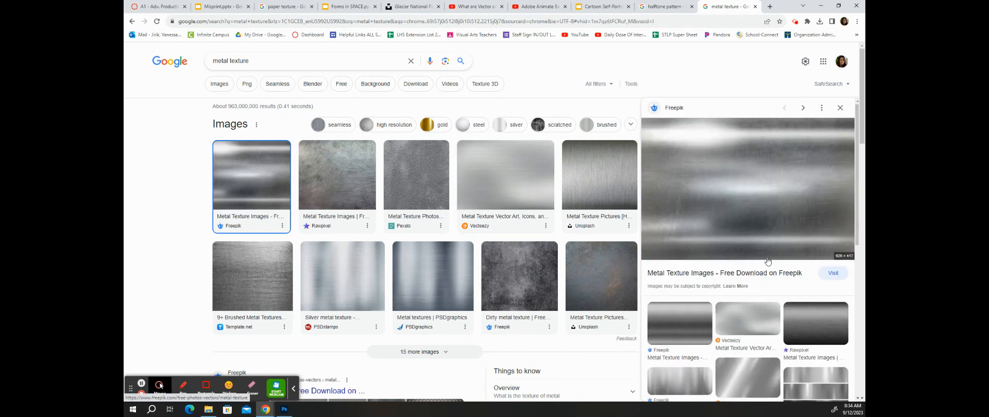
Change the search to "grunge texture" and show only image results
drag(230, 61, 203, 61)
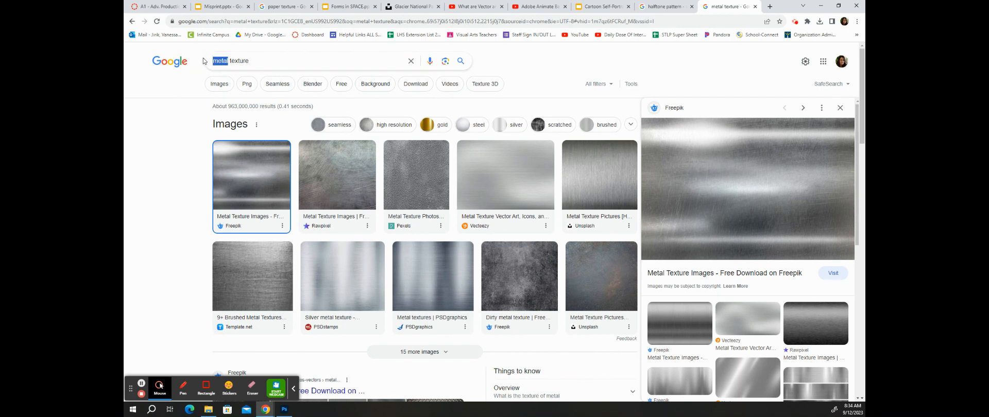
text(grungey)
key(BackSpace)
key(Return)
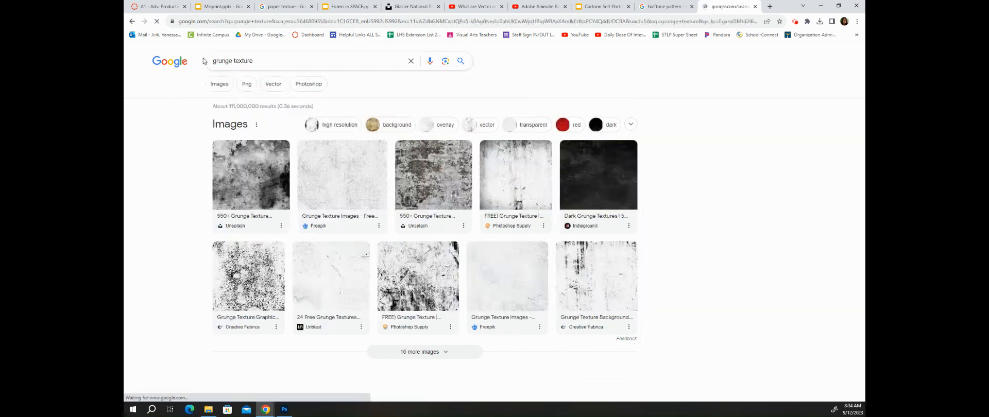
click(210, 91)
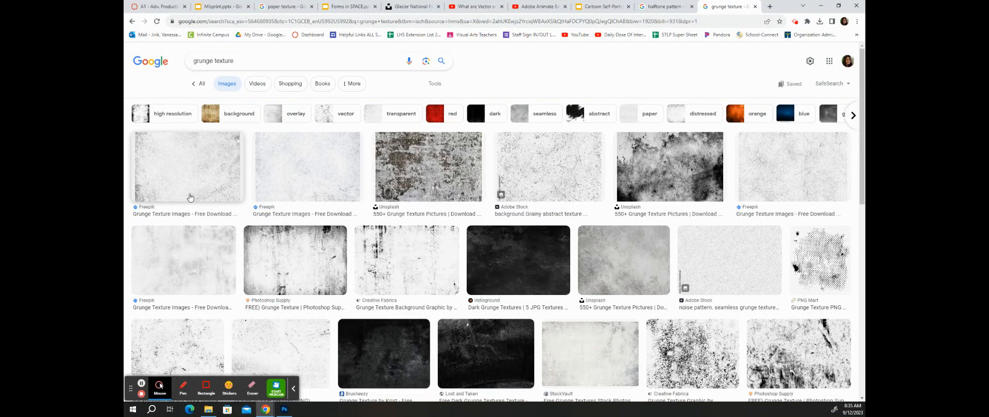
Preview several grunge textures from the image results, including the Freepik, black-and-white Unsplash and Creative Fabrica samples
click(215, 174)
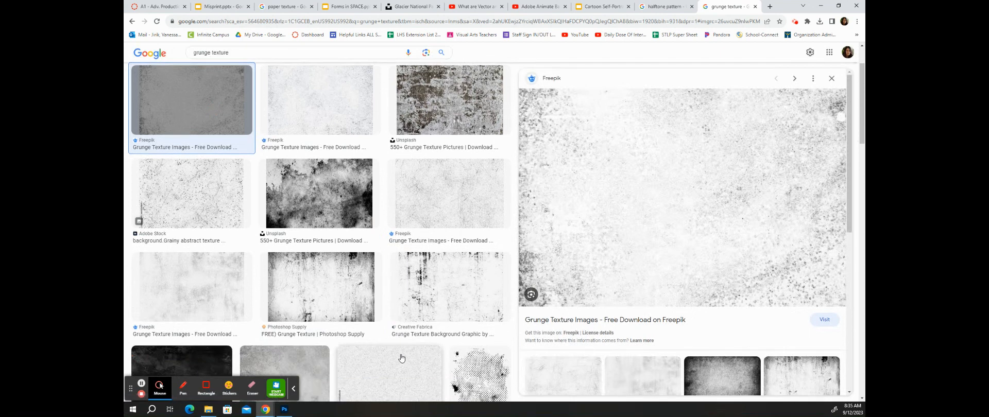
click(332, 200)
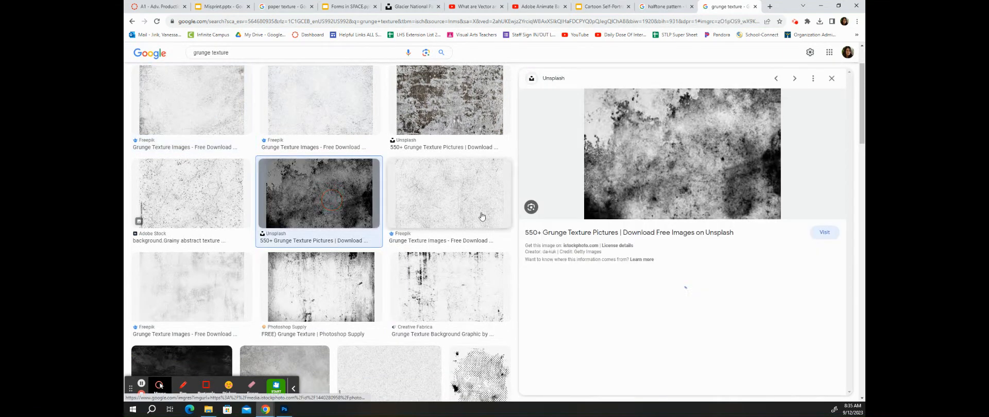
click(444, 303)
scroll(408, 229, down, 3)
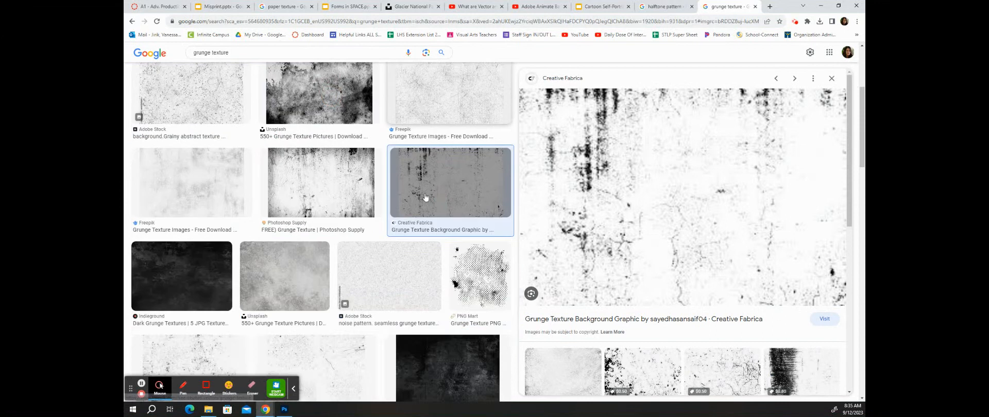
scroll(367, 295, down, 2)
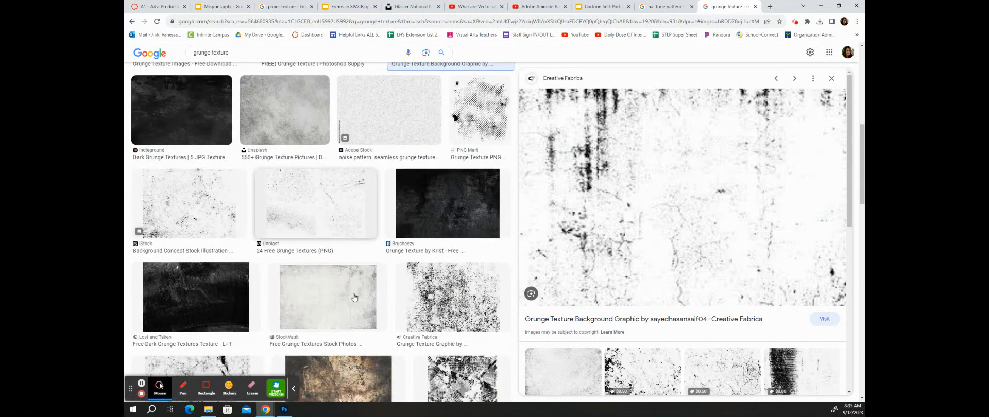
click(222, 216)
Compare the first Freepik grunge texture with the peeling-wall Unsplash texture in the image results
scroll(251, 206, down, 3)
scroll(251, 207, up, 8)
scroll(251, 207, up, 1)
click(171, 187)
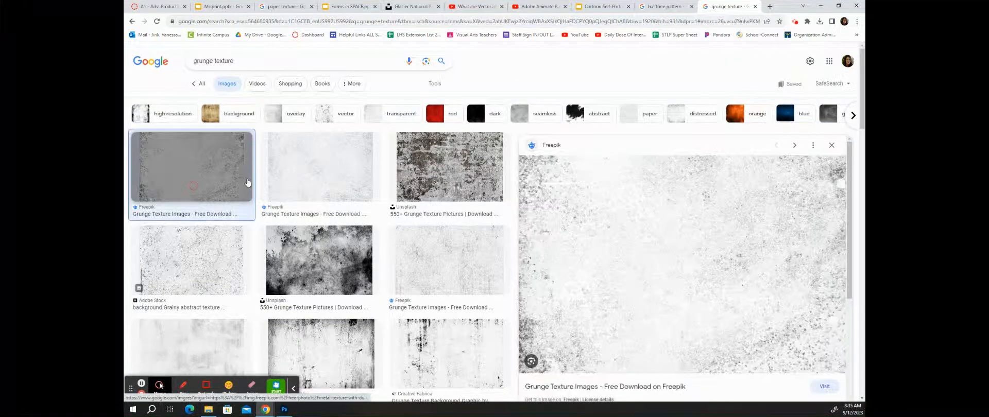
click(471, 173)
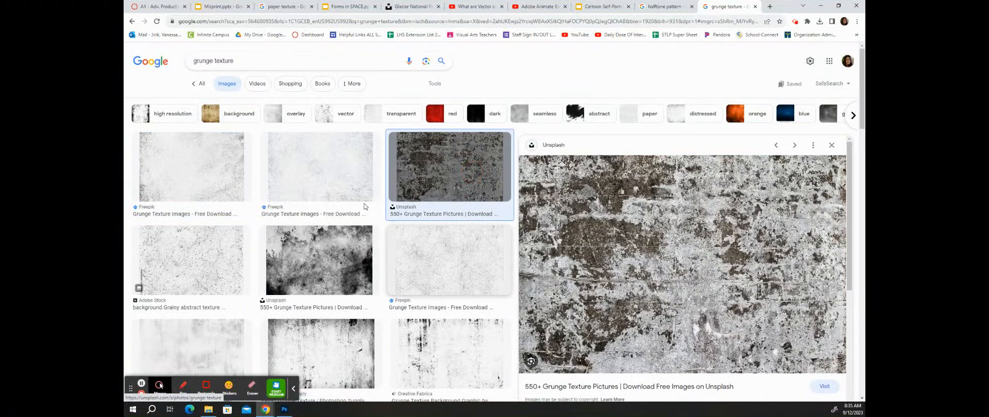
scroll(366, 293, down, 3)
scroll(363, 271, up, 3)
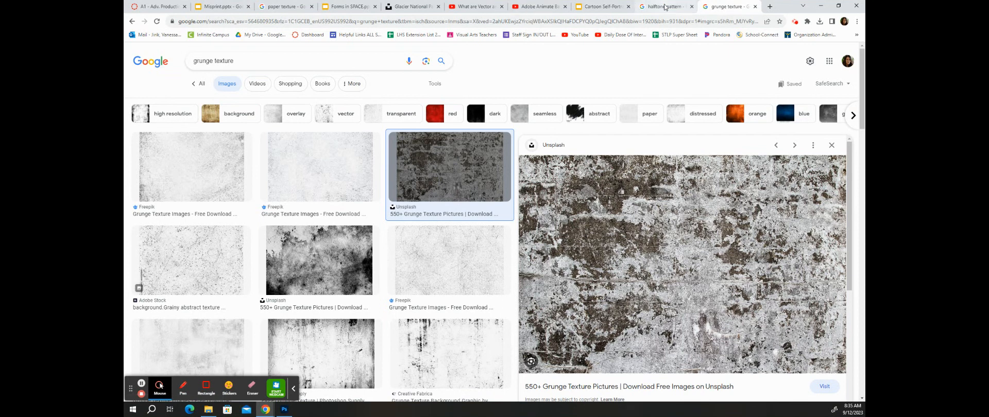
Open the course's Helpful Tutorials for Misprint Project page and review the halftone and engraved money effect videos
click(158, 6)
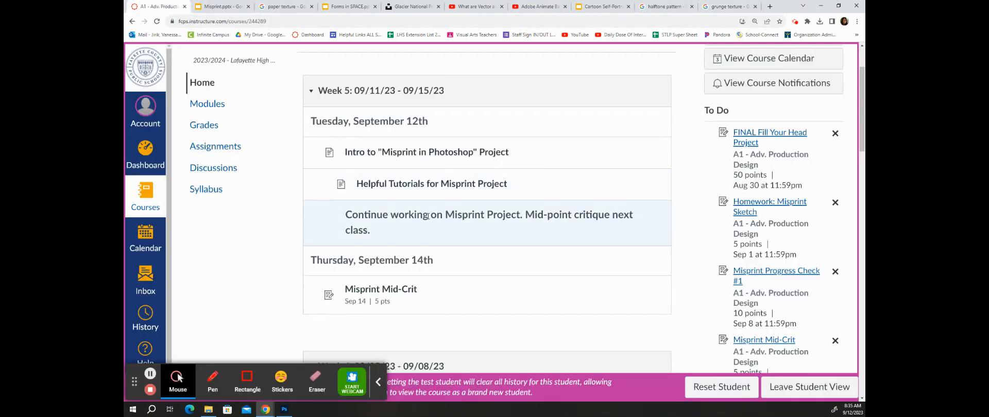
click(415, 185)
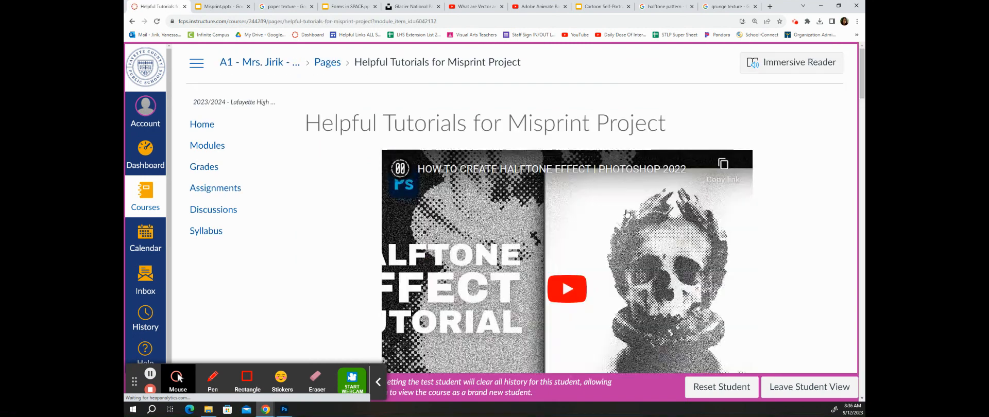
scroll(721, 271, down, 3)
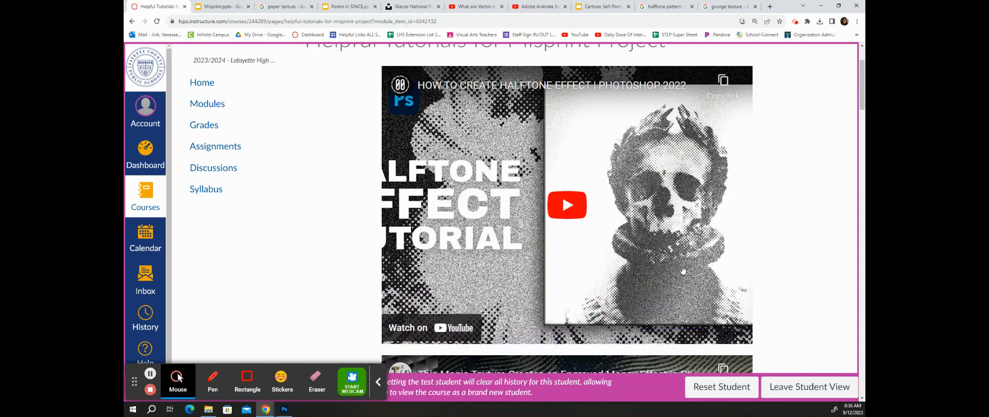
scroll(720, 242, up, 1)
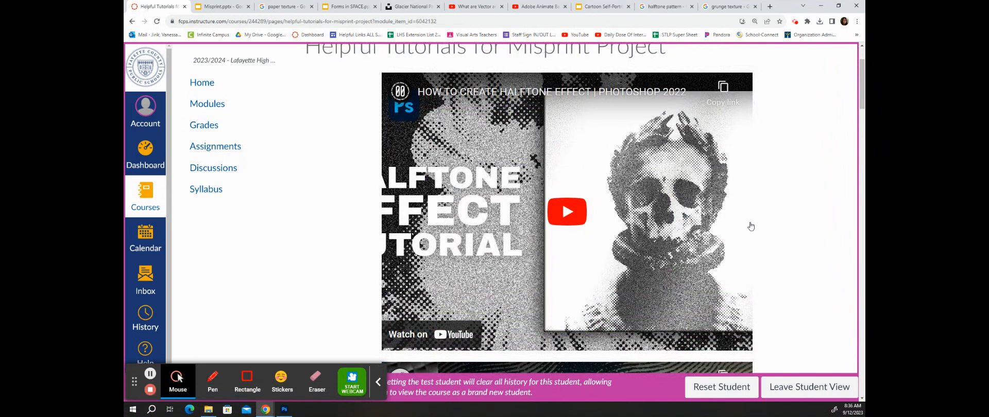
scroll(739, 200, down, 6)
scroll(554, 281, up, 1)
scroll(554, 281, up, 1)
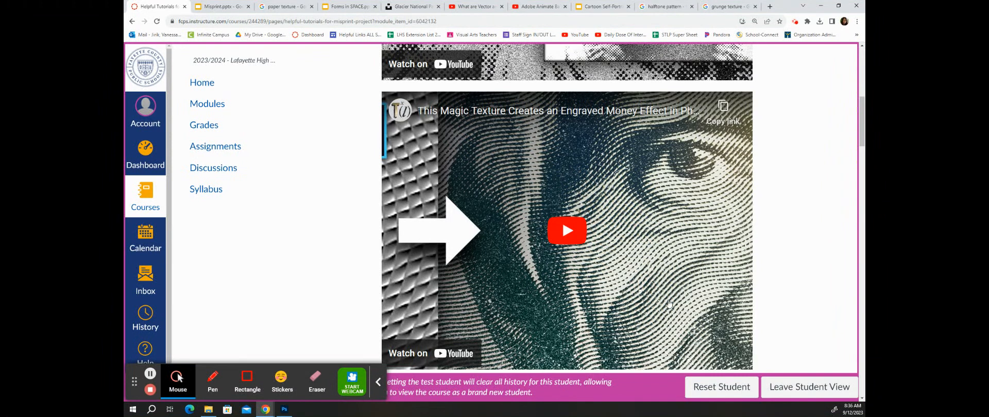
Review the woodcut print, retro matchbook print and risograph texture tutorials further down the page
scroll(669, 304, down, 7)
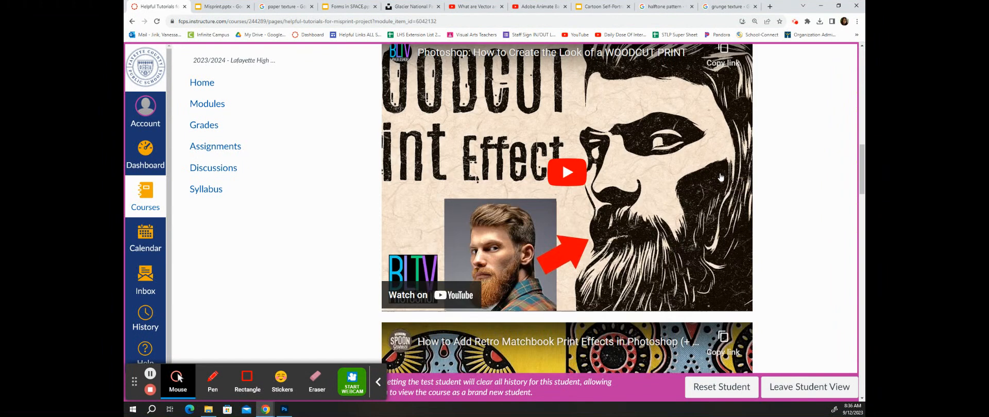
scroll(686, 187, up, 1)
scroll(687, 187, up, 1)
scroll(507, 274, down, 2)
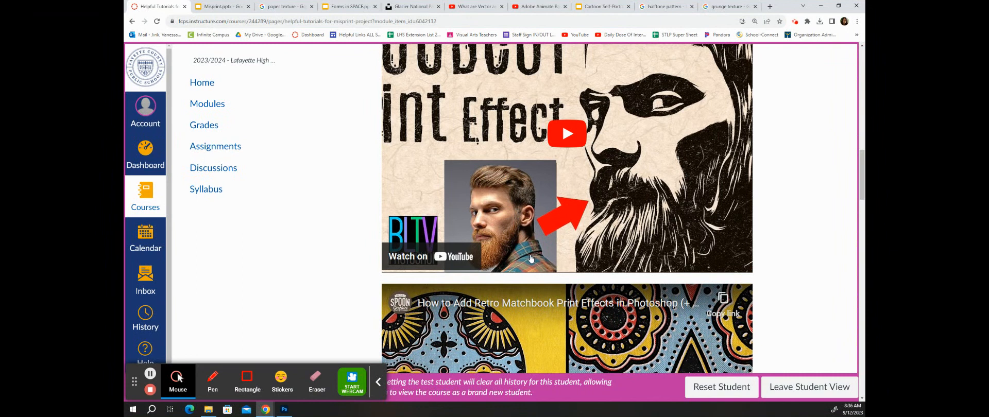
scroll(675, 175, up, 2)
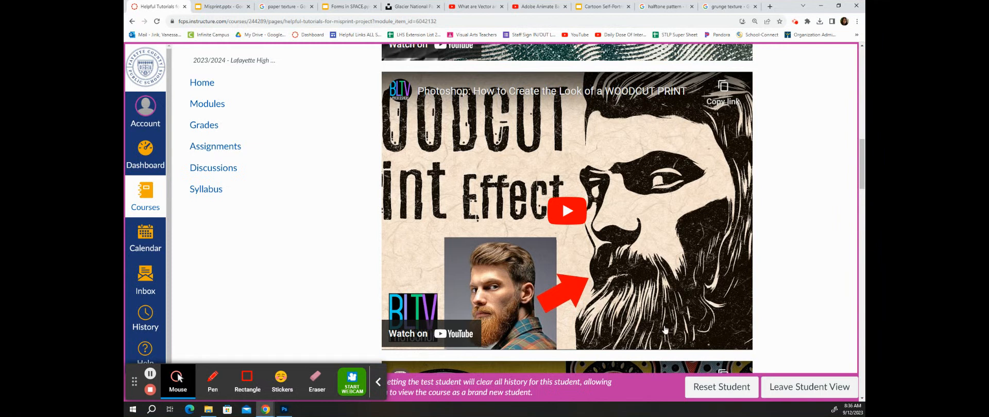
scroll(665, 329, down, 6)
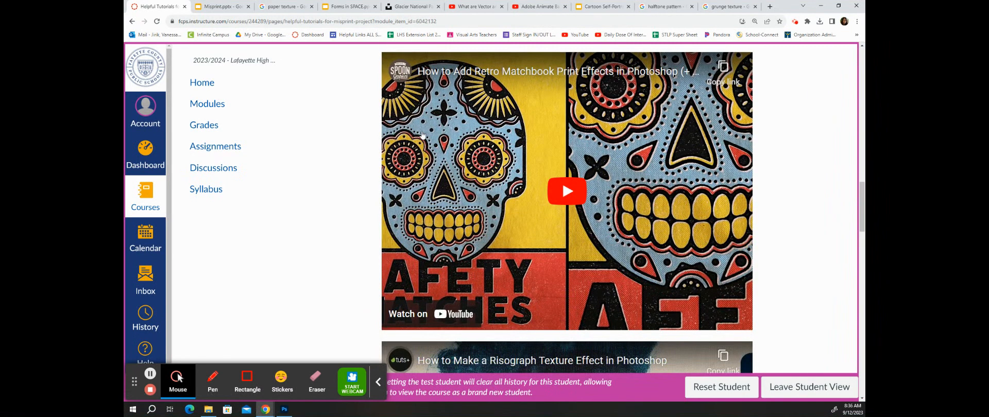
scroll(528, 273, down, 6)
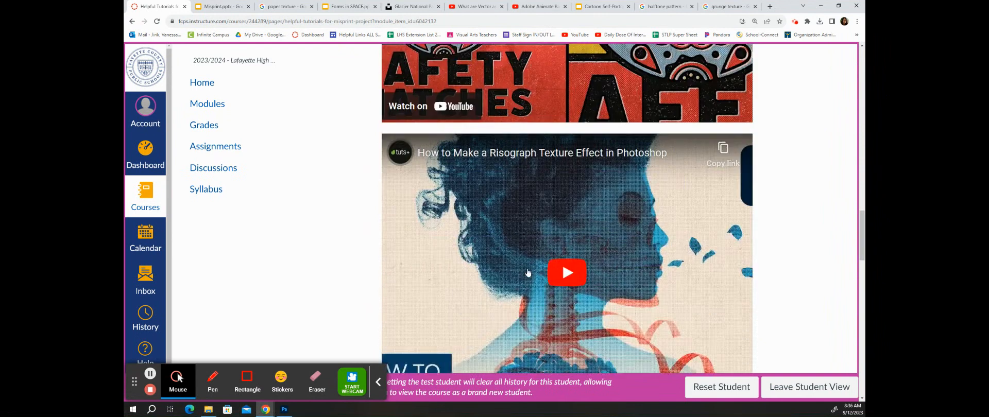
Review the risograph texture, photocopy, ink bleed and letterpress overprint effect tutorials on the Helpful Tutorials page
scroll(578, 328, up, 2)
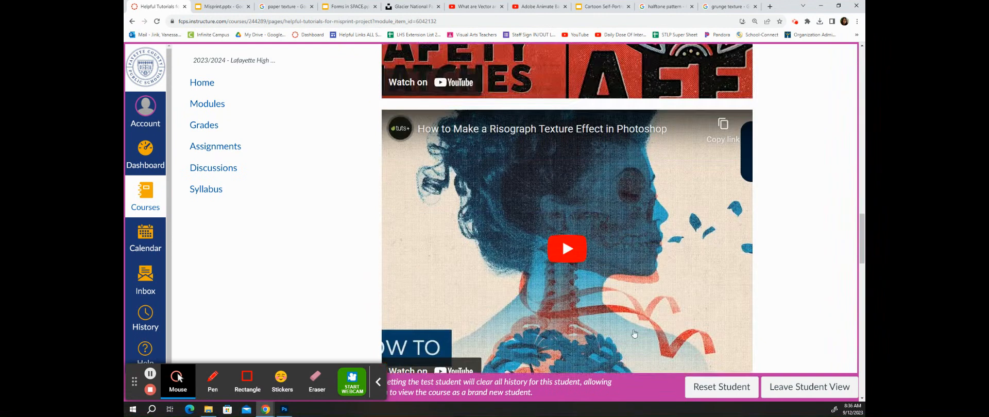
scroll(578, 329, down, 2)
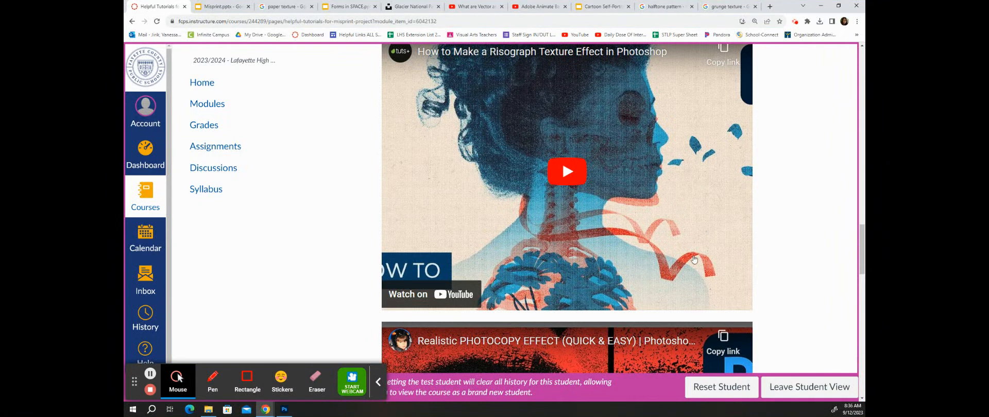
scroll(700, 228, down, 6)
scroll(656, 294, up, 1)
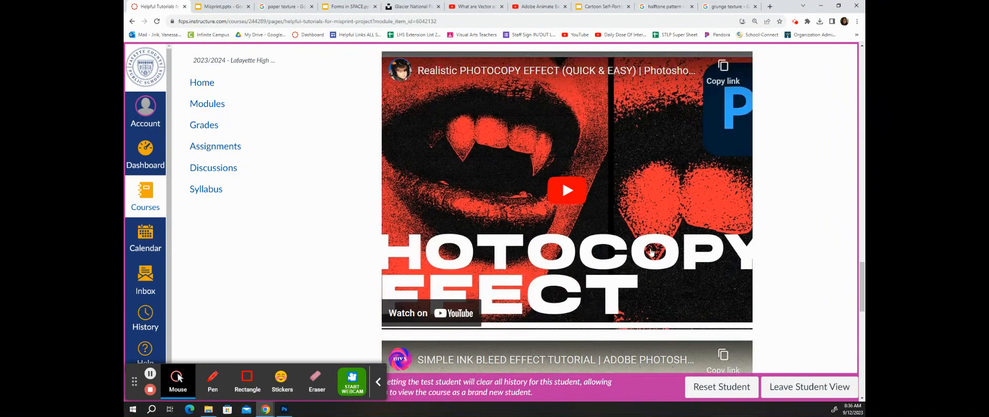
scroll(540, 174, down, 5)
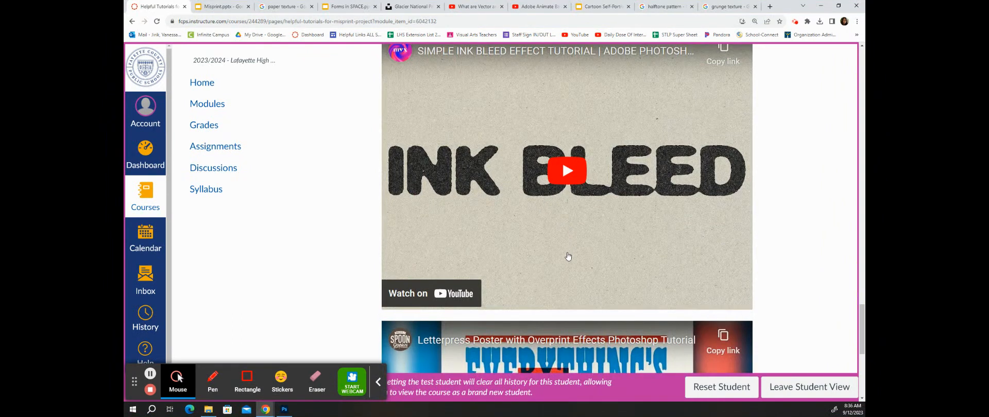
scroll(568, 256, down, 2)
scroll(618, 288, down, 3)
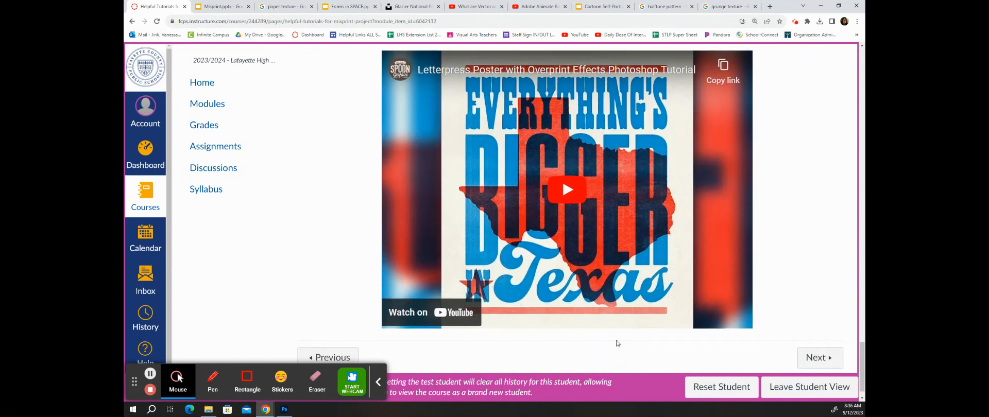
Skim the whole Helpful Tutorials page once more, from the halftone effect video to the letterpress poster video and back
scroll(711, 314, up, 12)
scroll(750, 305, up, 15)
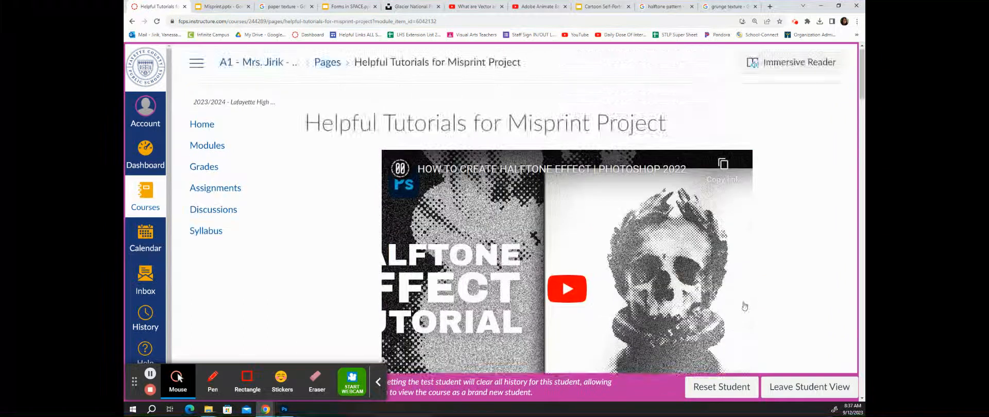
scroll(787, 256, down, 10)
scroll(776, 277, down, 10)
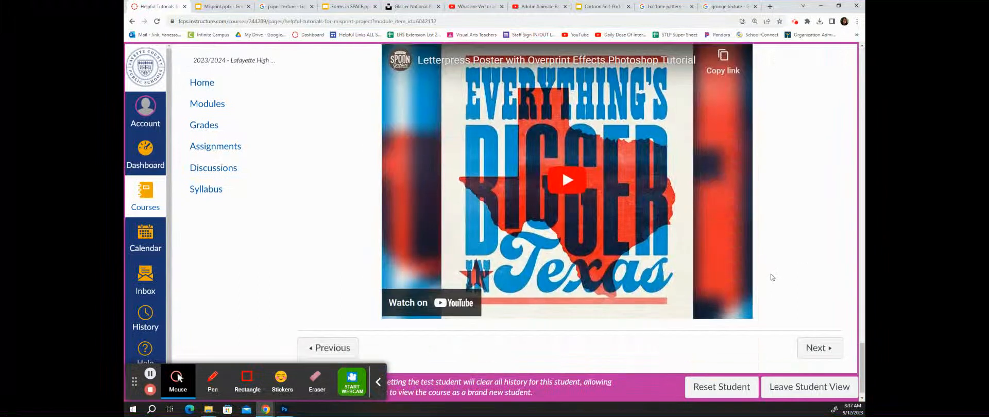
scroll(738, 302, up, 6)
scroll(738, 302, up, 15)
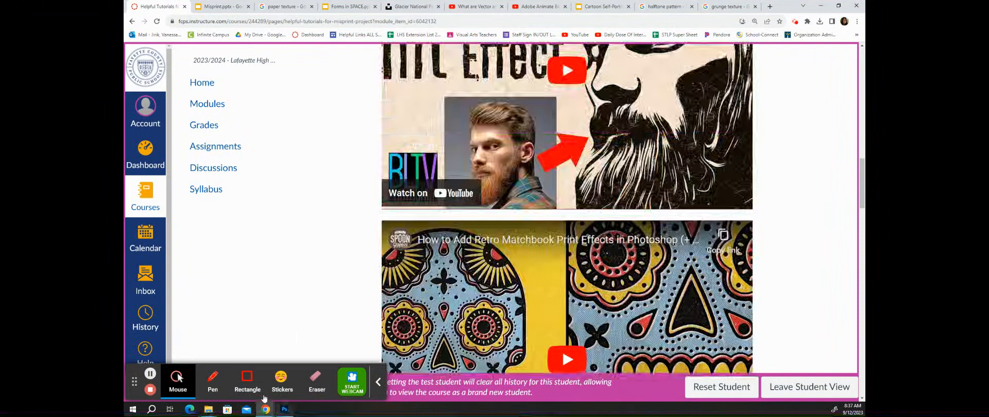
Switch to Photoshop, deselect all layers and inspect the misprint example artwork up close
click(285, 409)
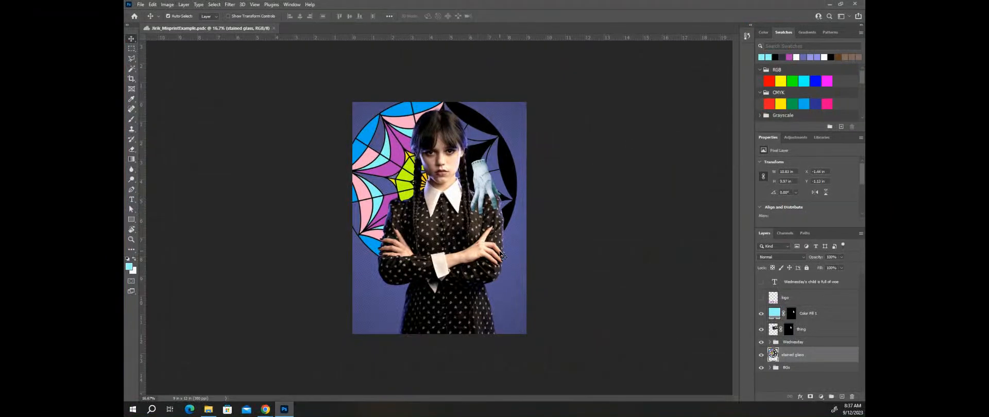
key(ctrl+plus)
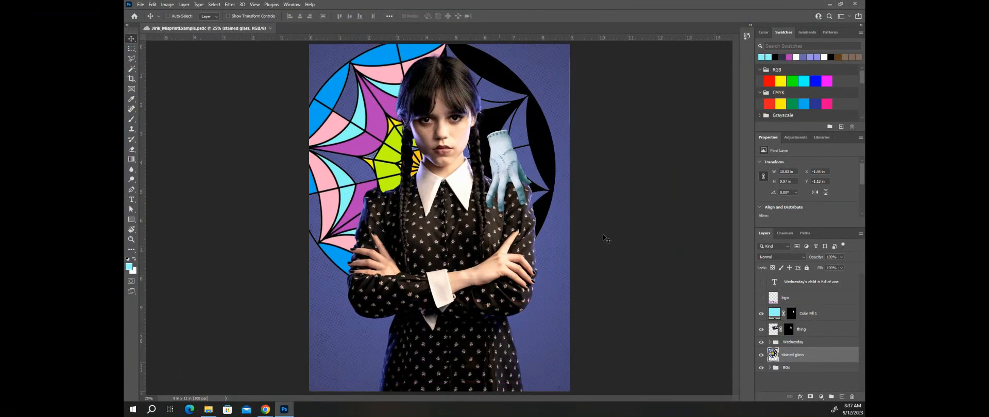
key(ctrl)
ctrl+click(678, 174)
key(ctrl+plus)
key(ctrl+plus)
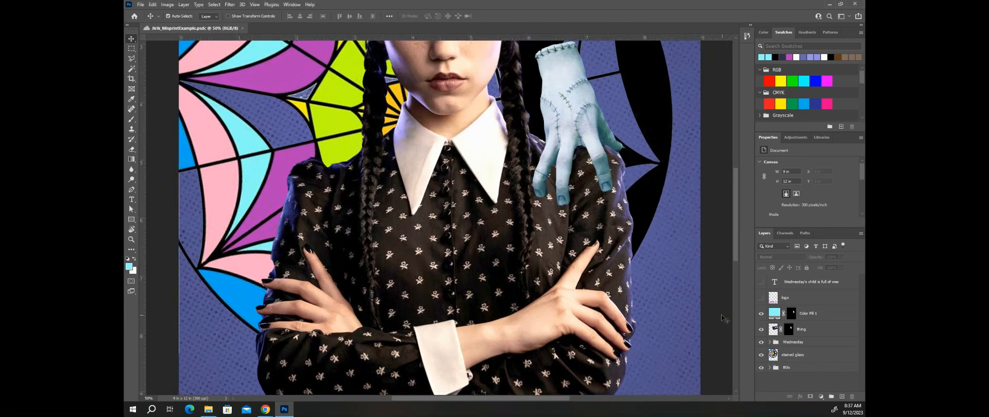
Hide all layers from Color Fill 1 down to stained glass and expand the BGs group with the whole canvas in view
drag(761, 314, 762, 366)
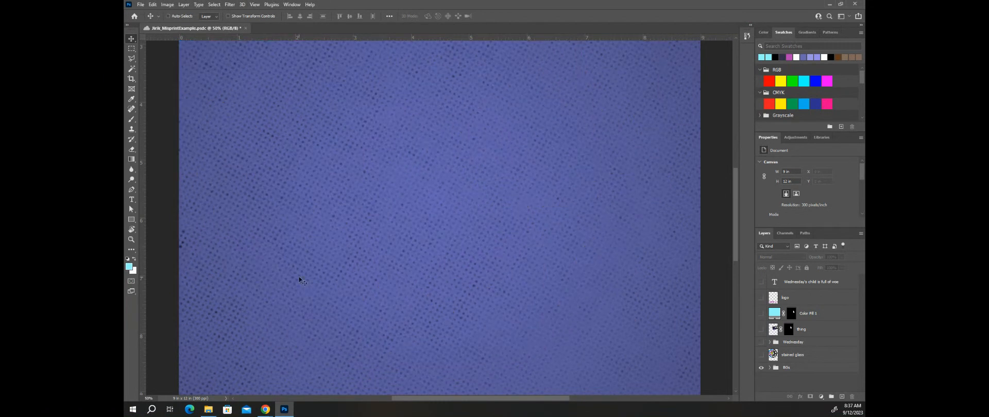
key(ctrl+0)
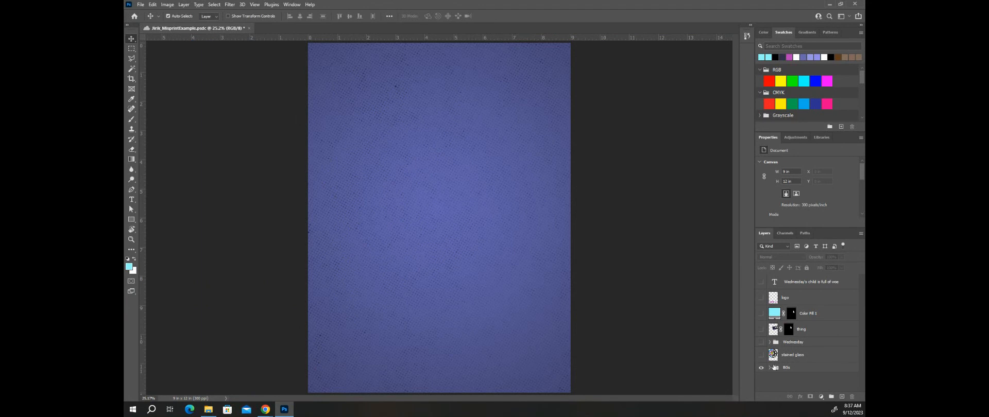
click(770, 367)
scroll(824, 358, down, 1)
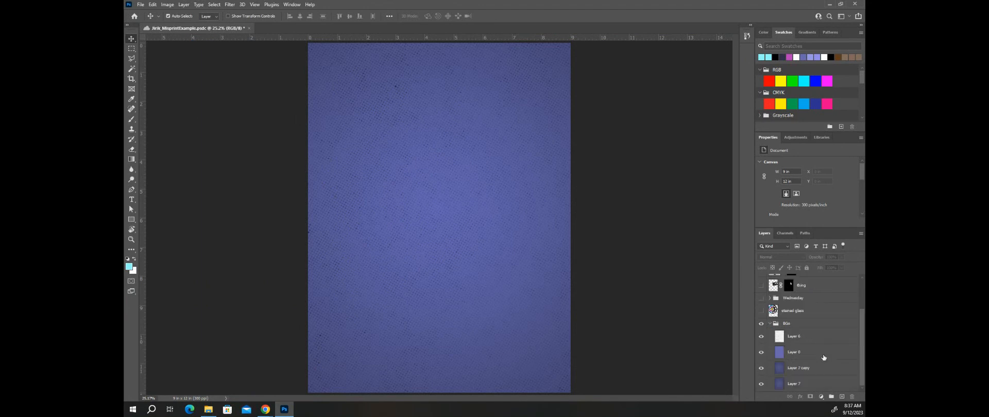
Hide the layers beneath Layer 6 in the BGs group and show them again one by one to compare their effect
click(762, 368)
click(762, 384)
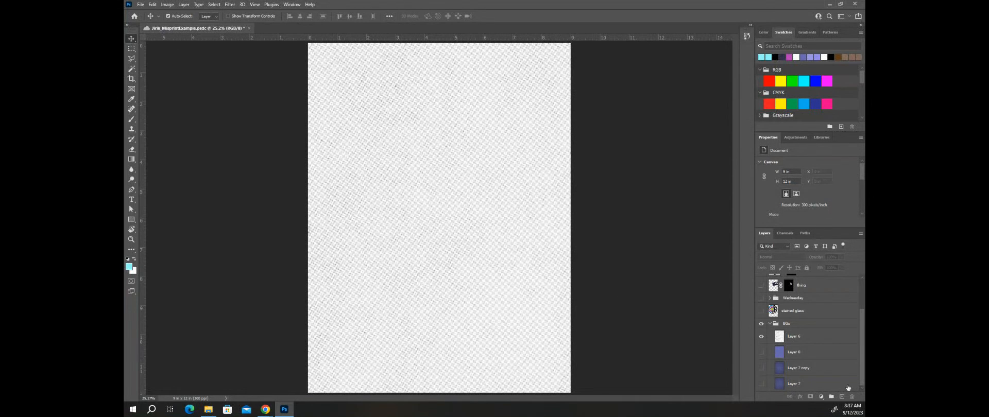
click(761, 353)
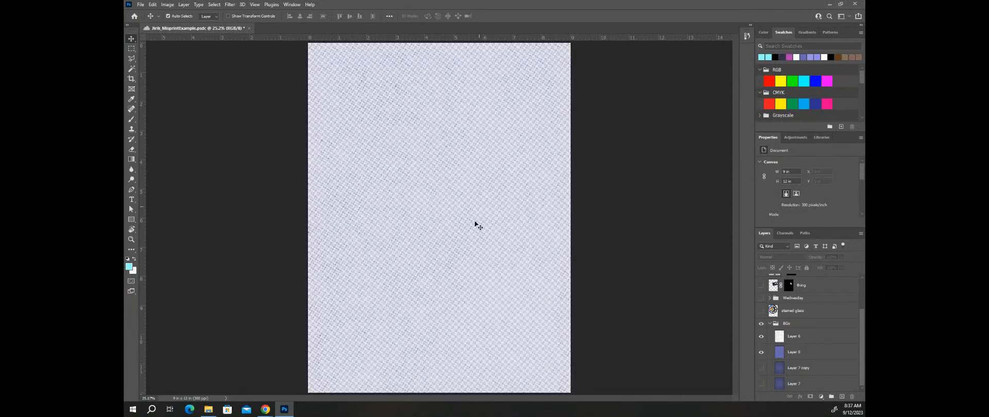
click(761, 367)
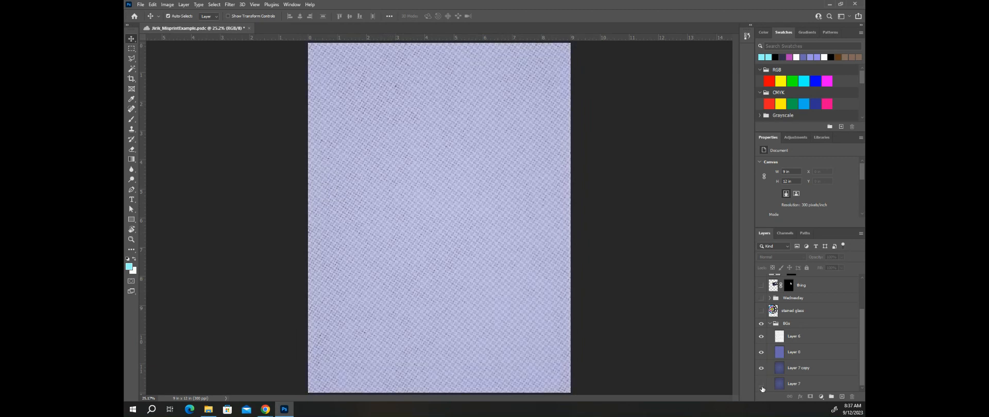
click(761, 384)
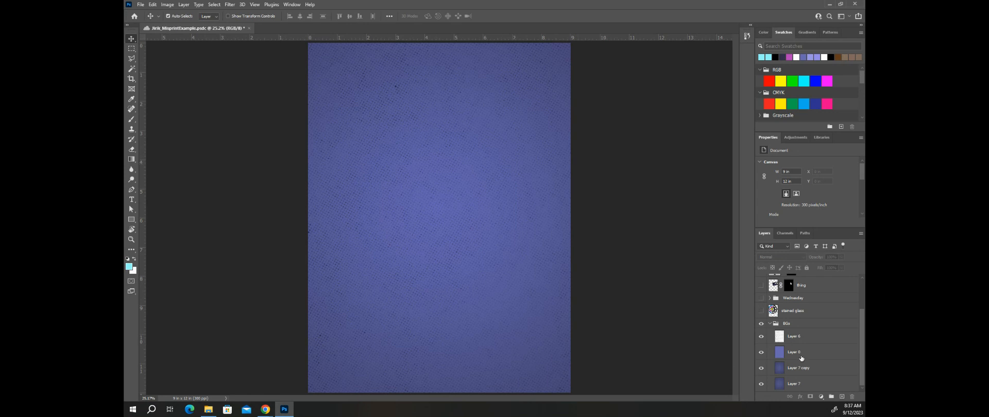
Check the blending mode and opacity of each BGs layer, from Layer 7 up to Layer 6
click(806, 384)
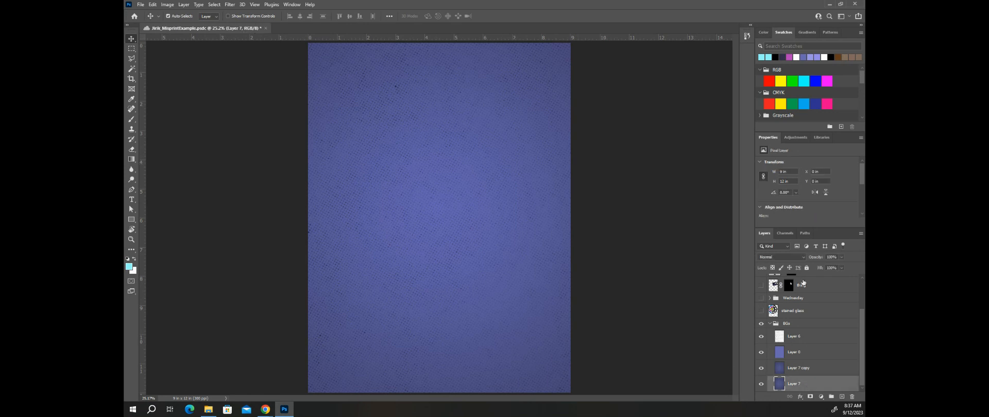
click(801, 369)
click(811, 356)
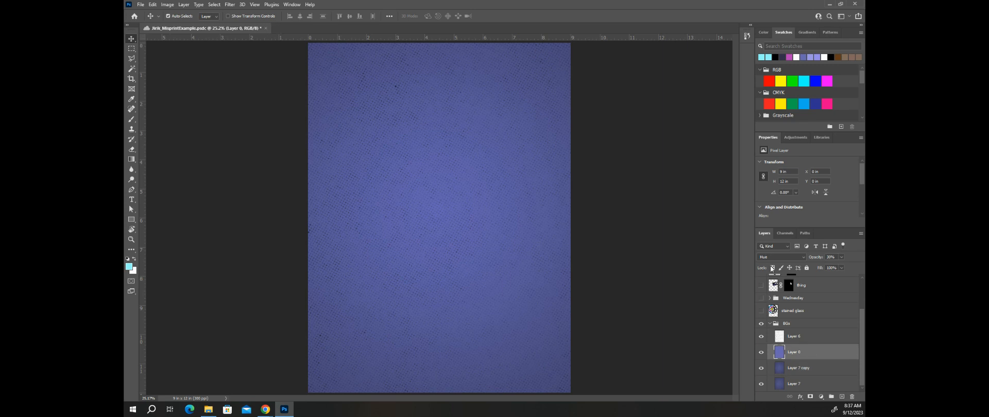
click(802, 338)
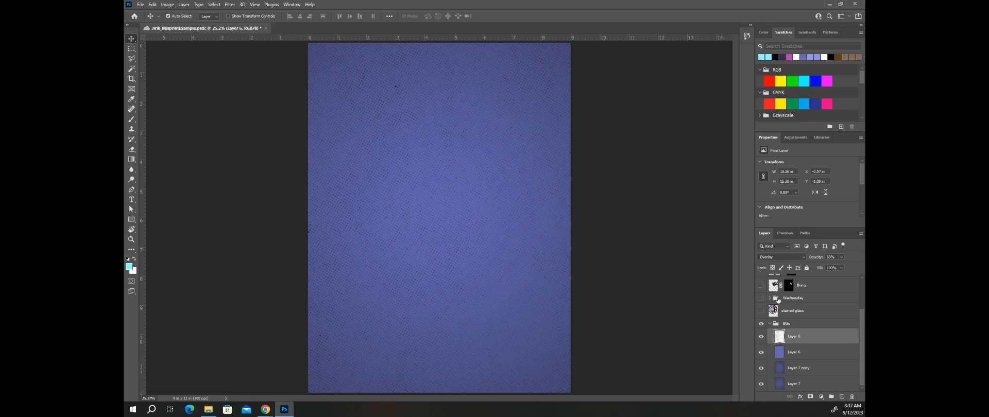
Show the stained glass layer and make it the active layer
click(762, 310)
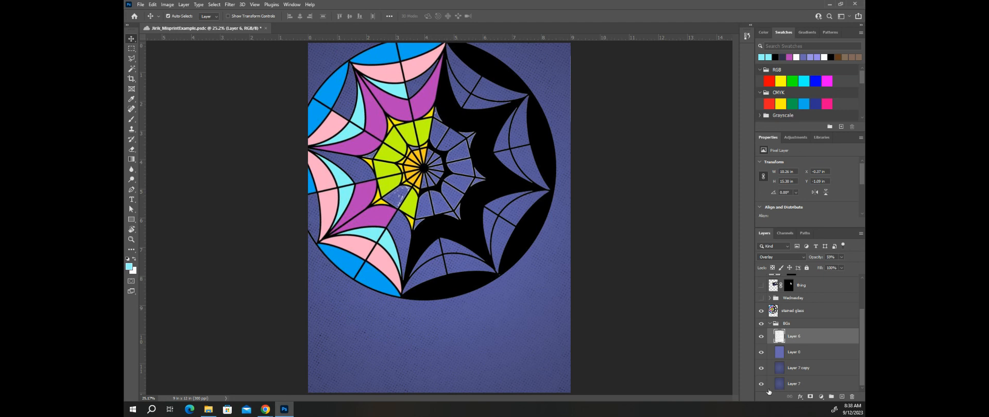
click(789, 312)
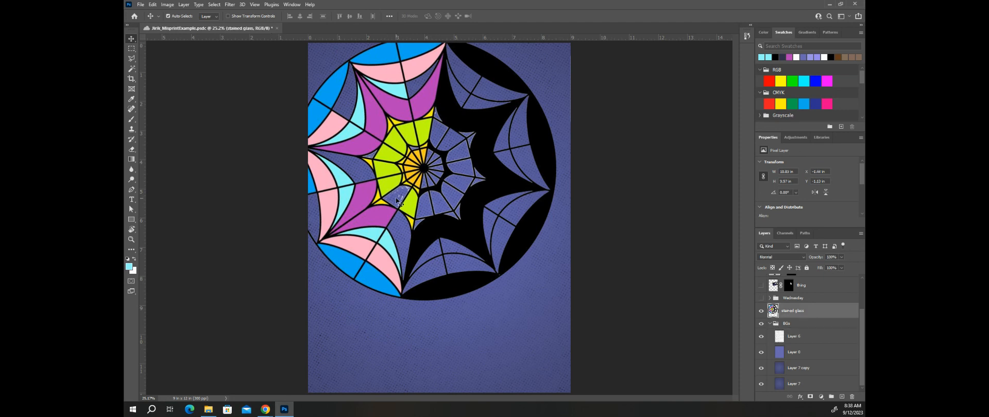
Select the stray specks in the web cell beside the green panels with the Magic Wand in new-selection mode, and clear the selection
click(132, 69)
click(403, 196)
click(407, 192)
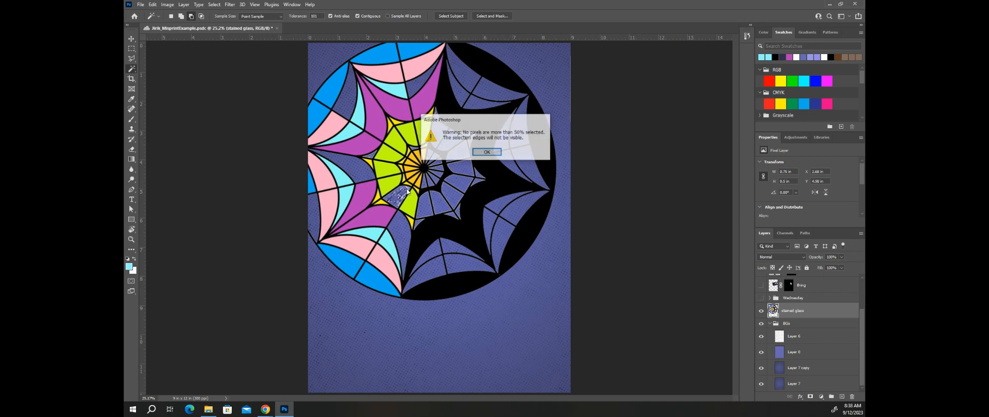
click(487, 151)
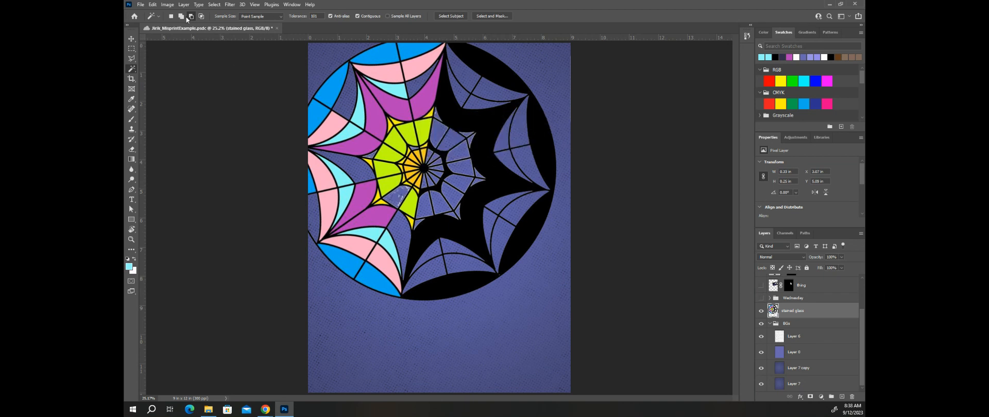
click(171, 16)
click(399, 198)
click(408, 191)
key(ctrl+d)
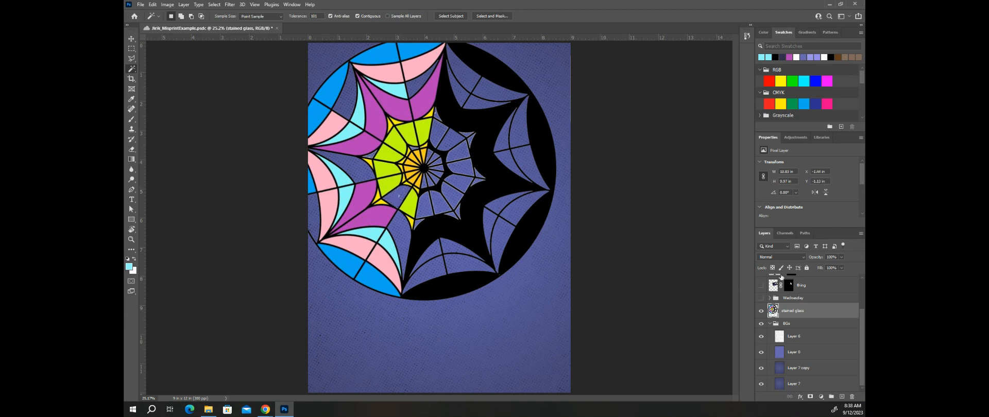
Set the stained glass layer's blending mode to Overlay, try a reduced opacity and restore it to 100%
click(780, 255)
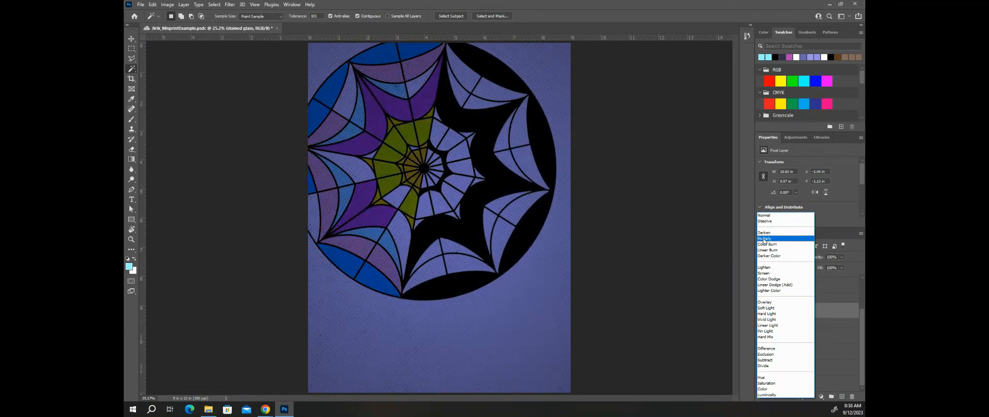
click(775, 303)
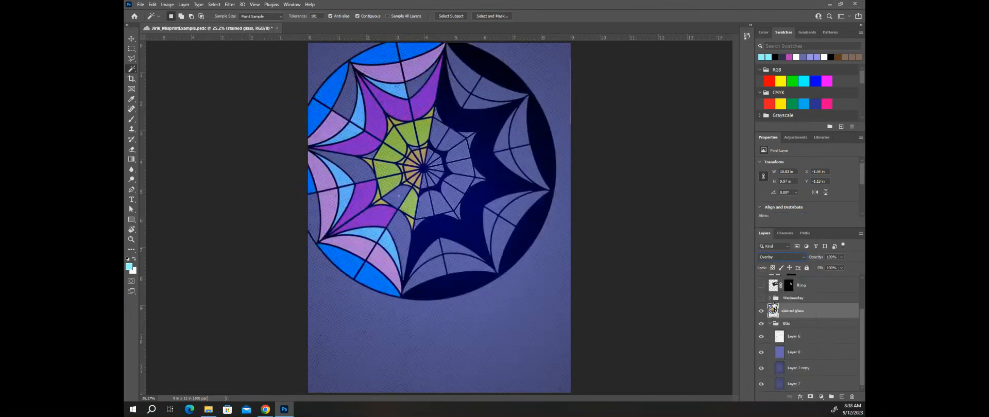
drag(815, 257, 796, 259)
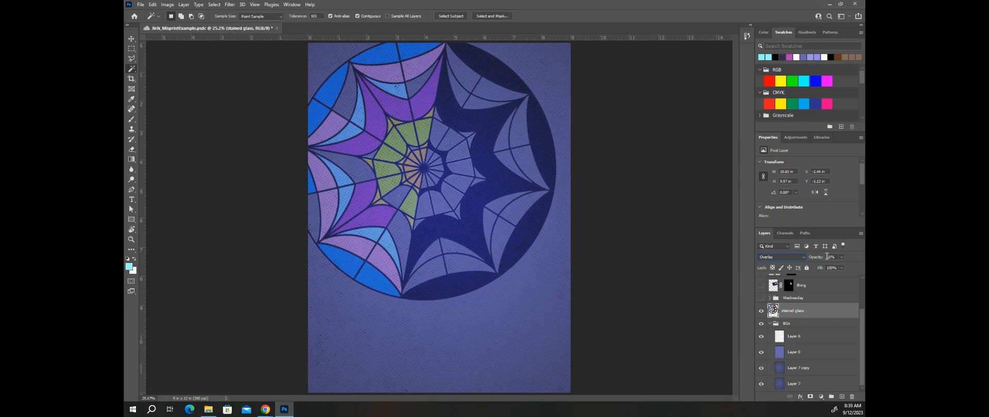
key(0)
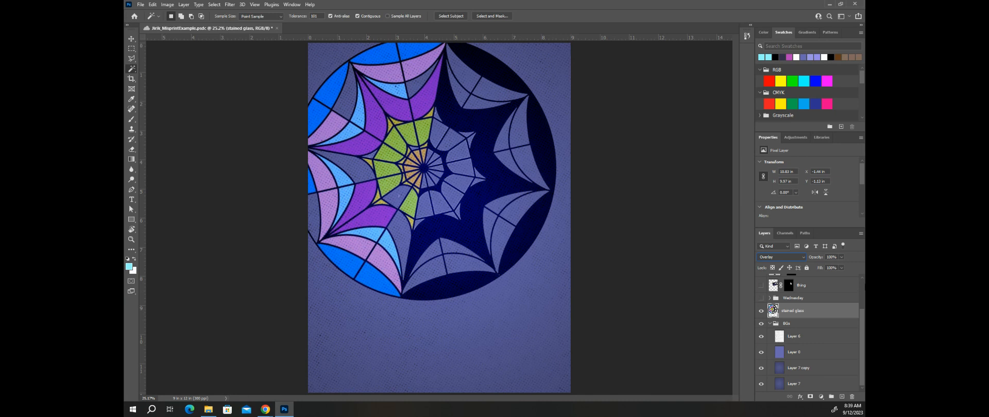
Open the Filter Gallery for the stained glass layer and resize and reposition its window so the filter categories are accessible
right_click(828, 311)
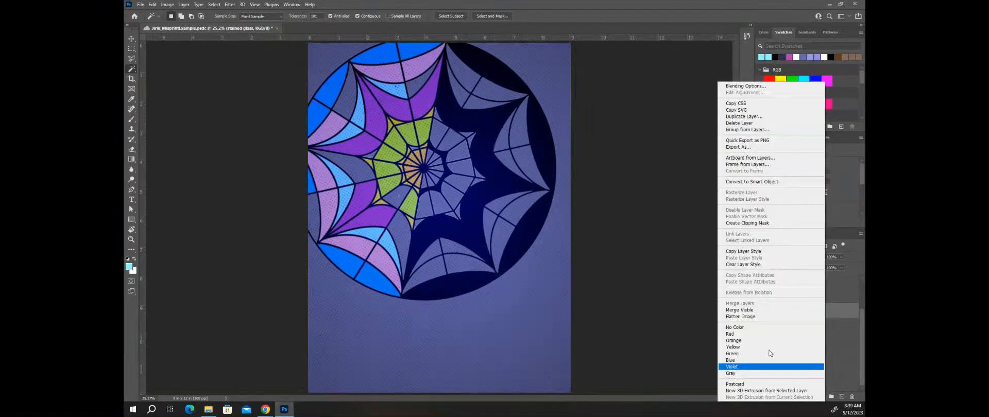
click(625, 174)
click(242, 5)
mouse_move(230, 5)
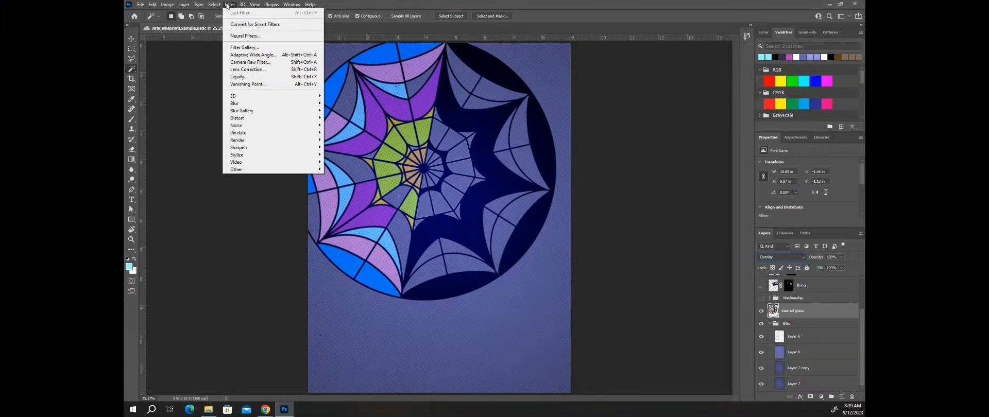
click(242, 50)
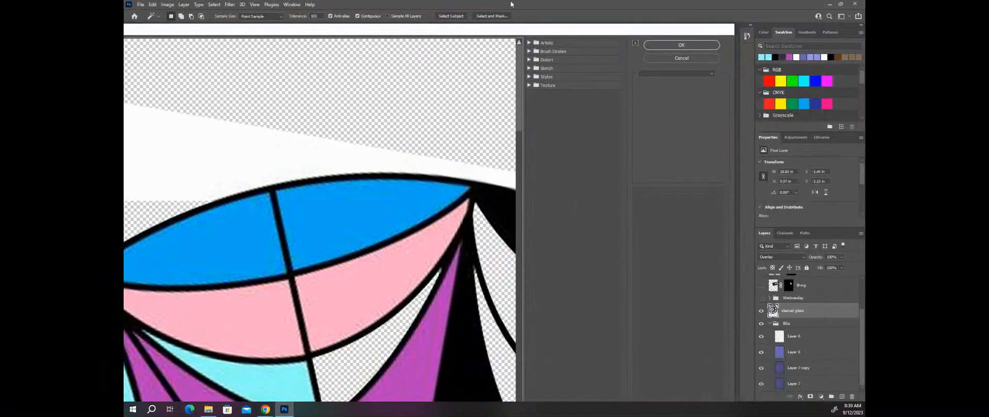
drag(735, 25, 494, 67)
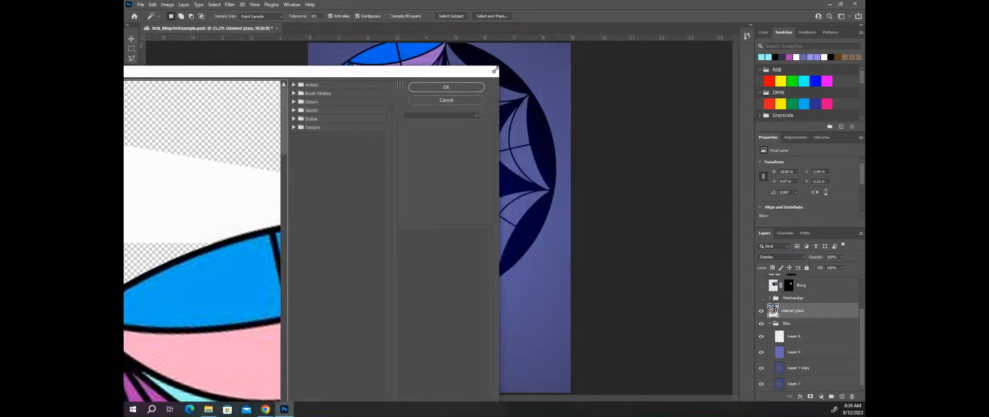
drag(354, 76, 645, 48)
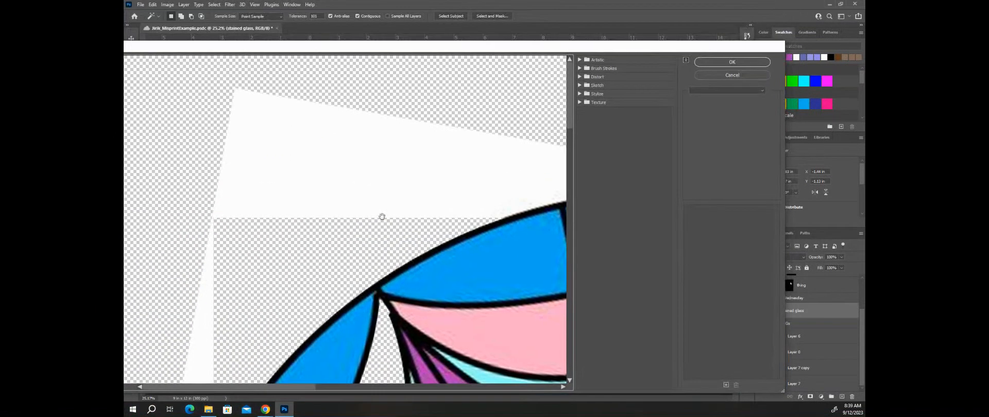
Preview the Cutout and Rough Pastels filters from the Artistic category on the stained glass layer
scroll(424, 180, down, 4)
key(ctrl+minus)
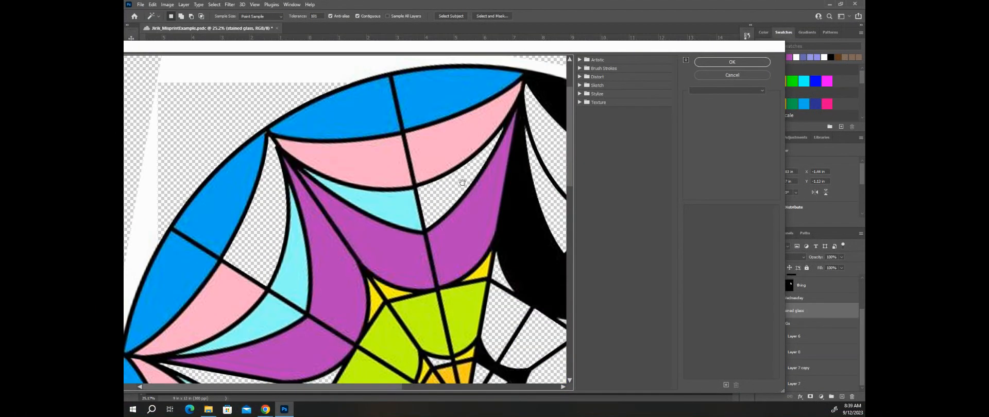
click(580, 59)
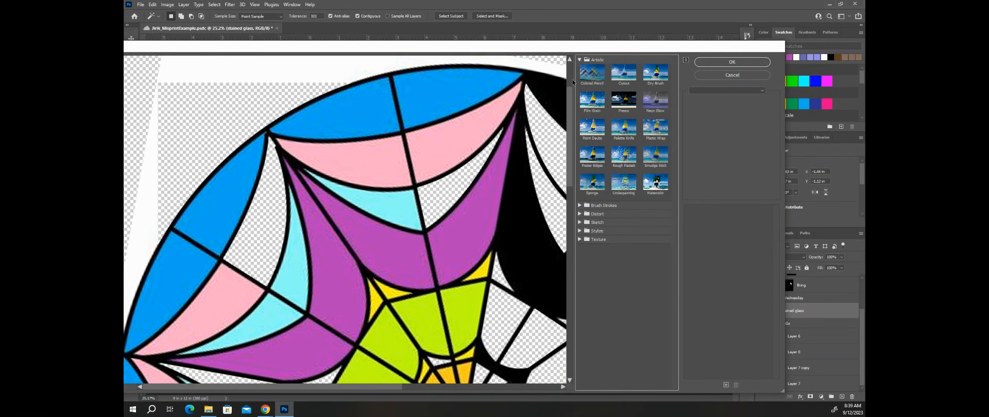
click(630, 82)
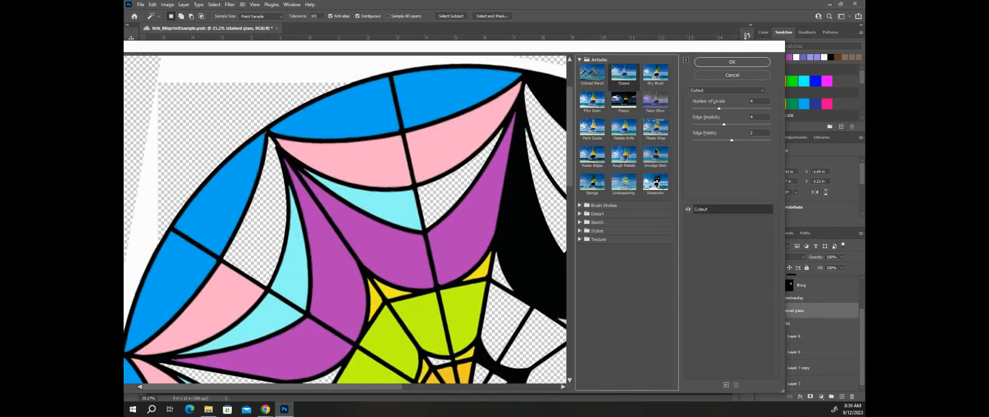
click(636, 161)
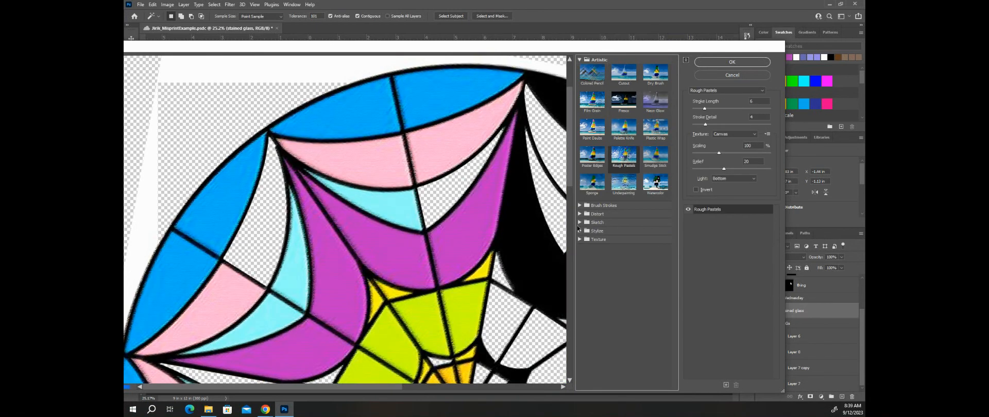
Preview the Grain, Texturizer and Mosaic Tiles filters from the Texture category on the stained glass artwork
click(579, 231)
click(579, 268)
click(624, 281)
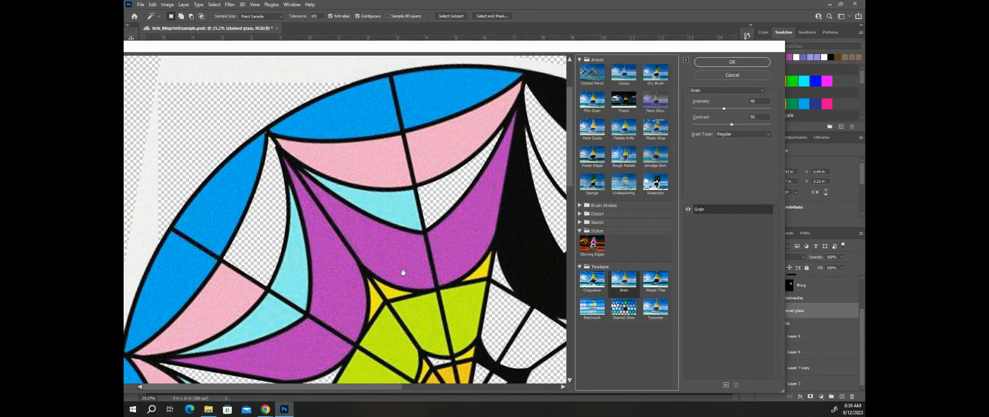
click(648, 317)
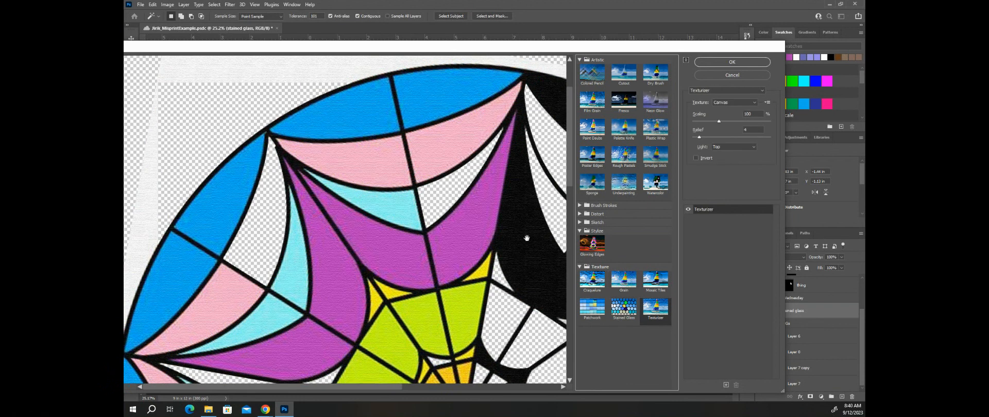
click(656, 286)
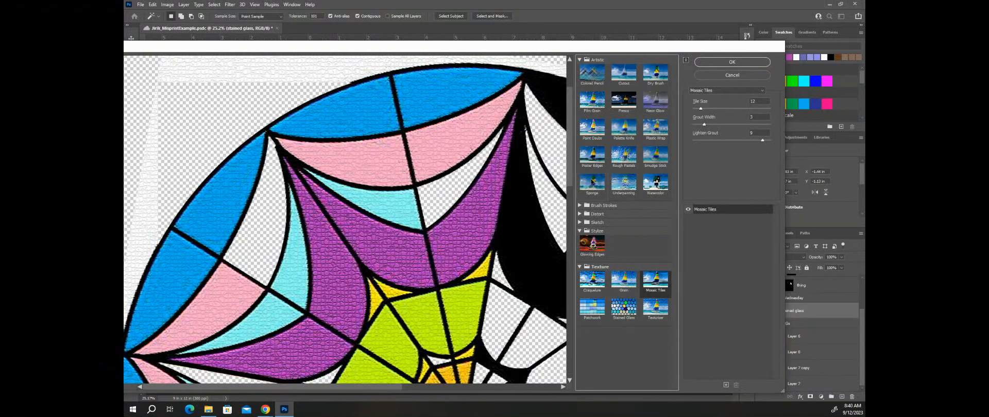
Preview the Sponge filter, the Crosshatch, Dark Strokes and Spatter brush strokes, and the Diffuse Glow distortion
click(593, 182)
click(580, 205)
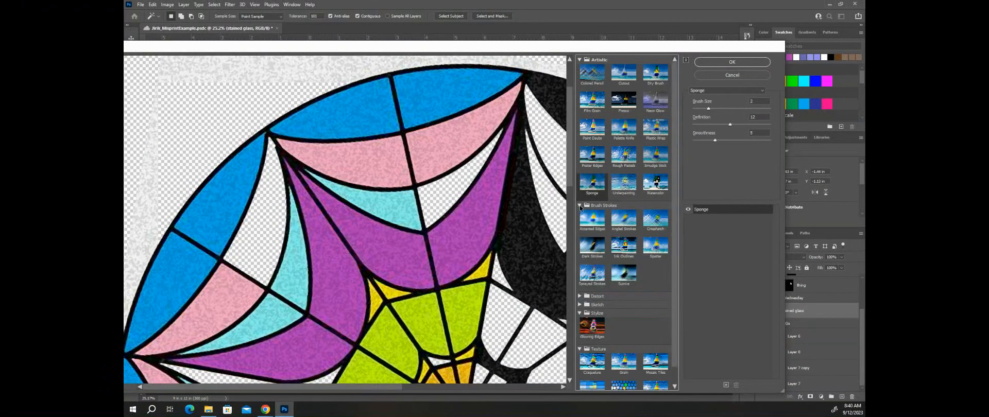
click(662, 225)
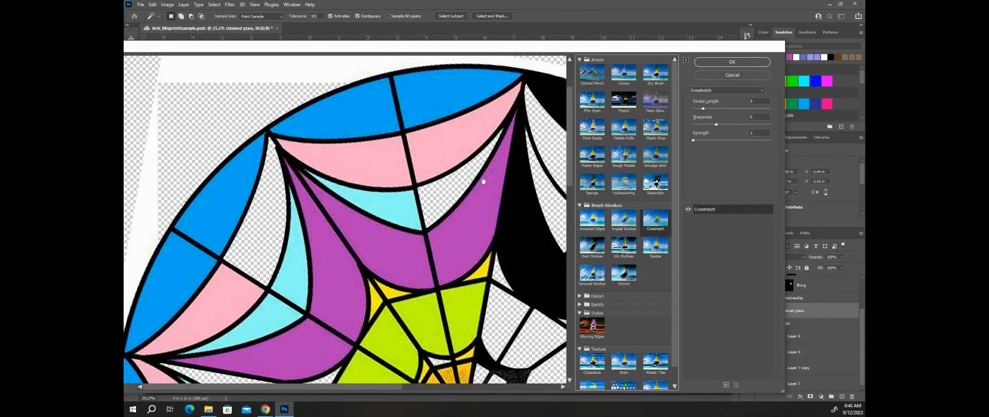
click(597, 247)
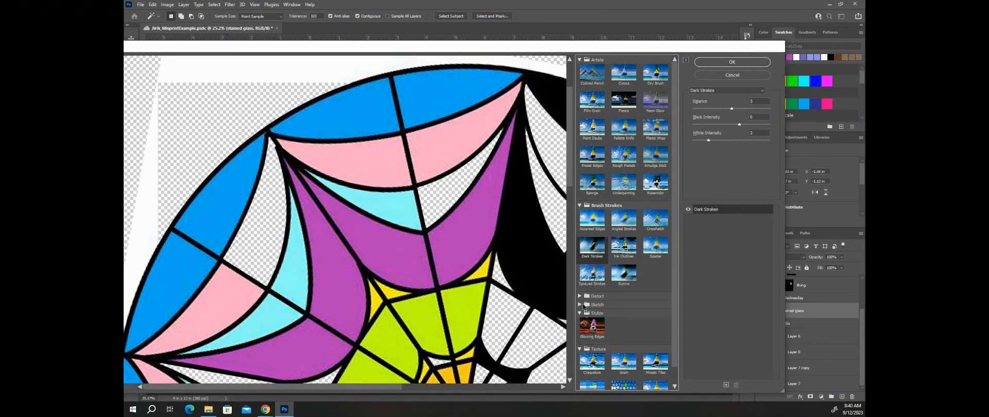
click(658, 250)
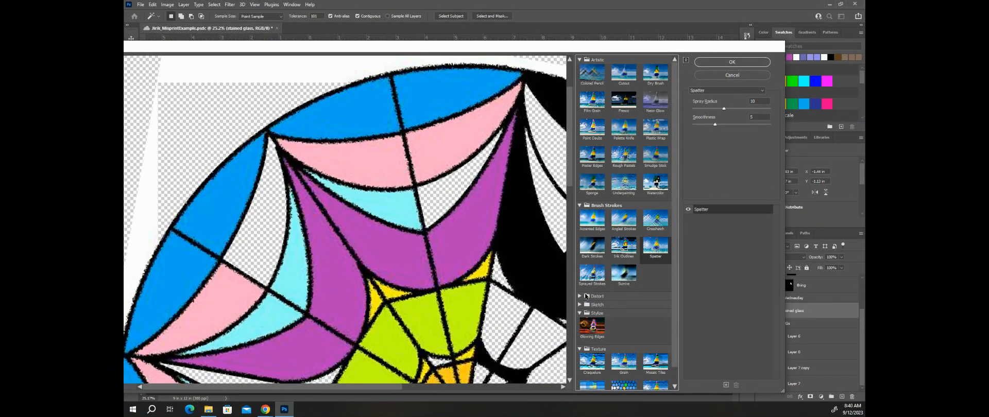
click(580, 297)
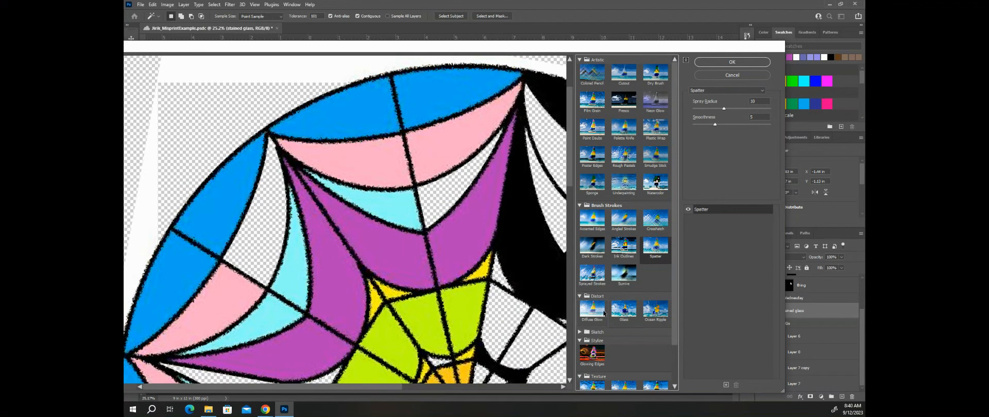
click(593, 309)
Preview the Halftone Pattern, Reticulation, Torn Edges and Graphic Pen filters from the Sketch category
click(581, 333)
scroll(613, 297, down, 3)
scroll(660, 249, down, 1)
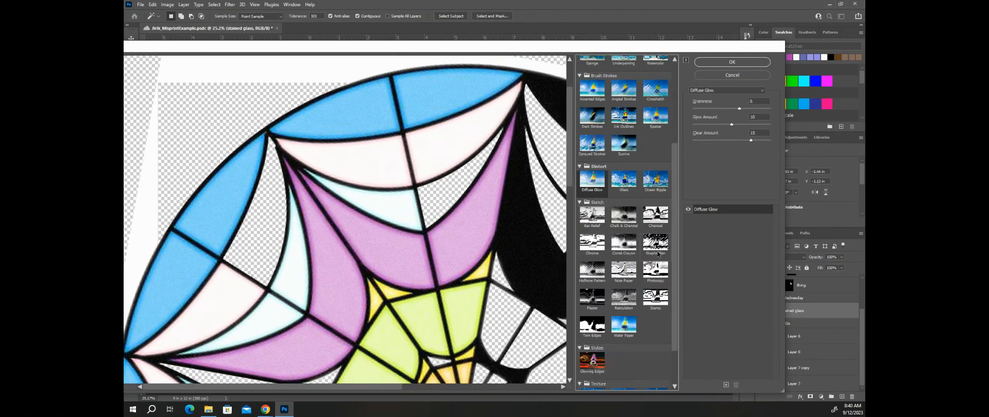
click(593, 269)
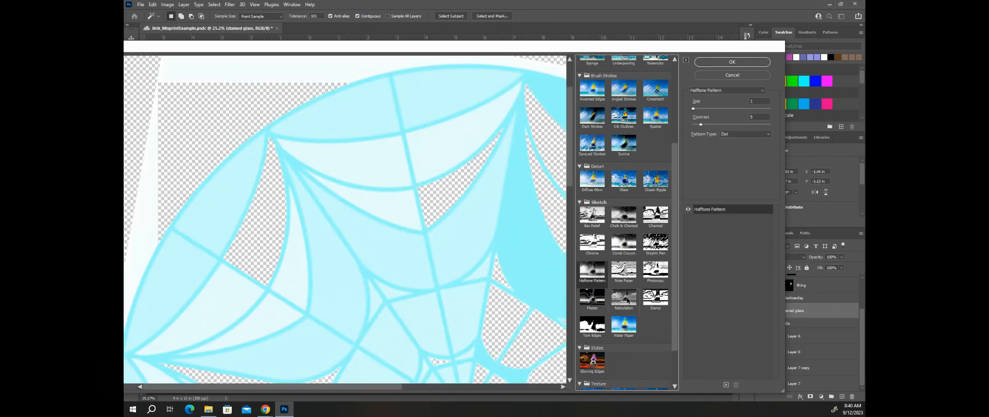
click(627, 300)
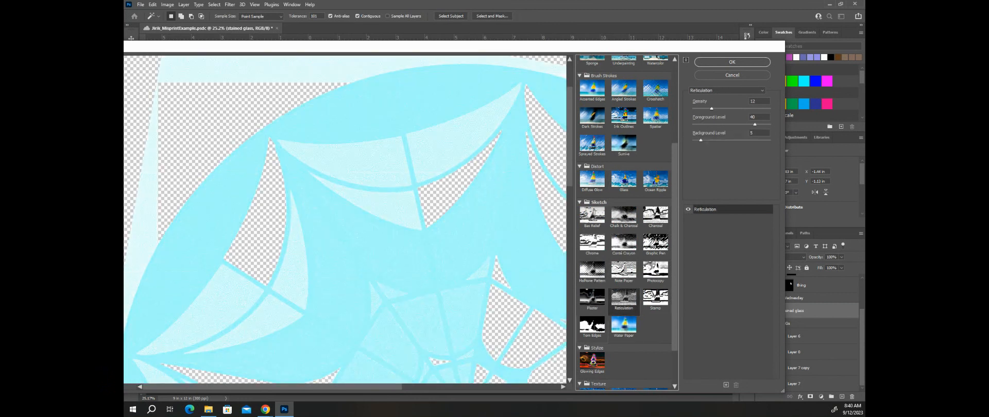
click(592, 325)
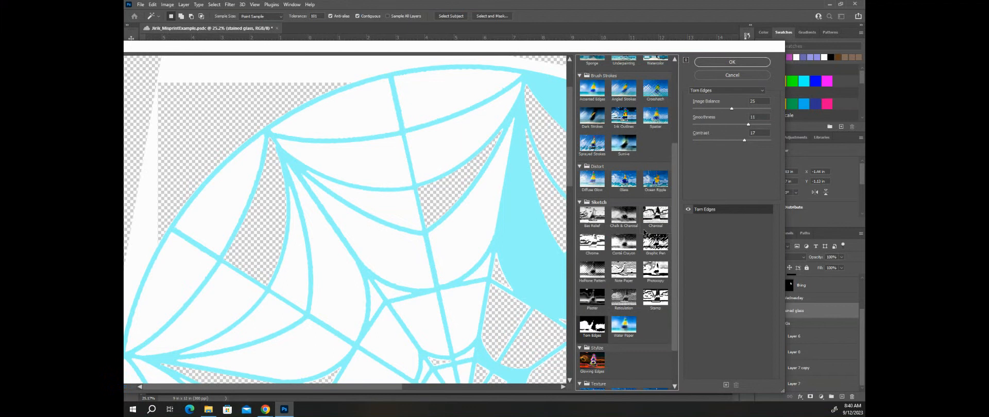
click(655, 242)
Preview the Artistic filters Fresco, Colored Pencil and Cutout on the stained glass artwork
scroll(622, 126, up, 5)
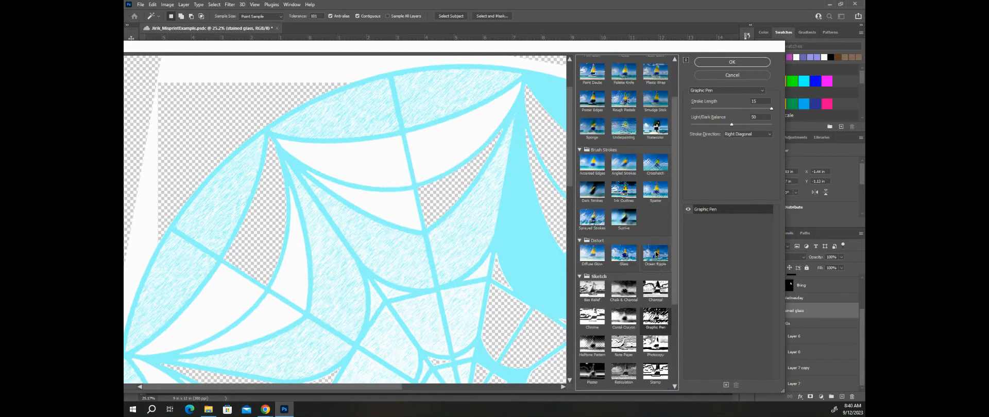
click(624, 99)
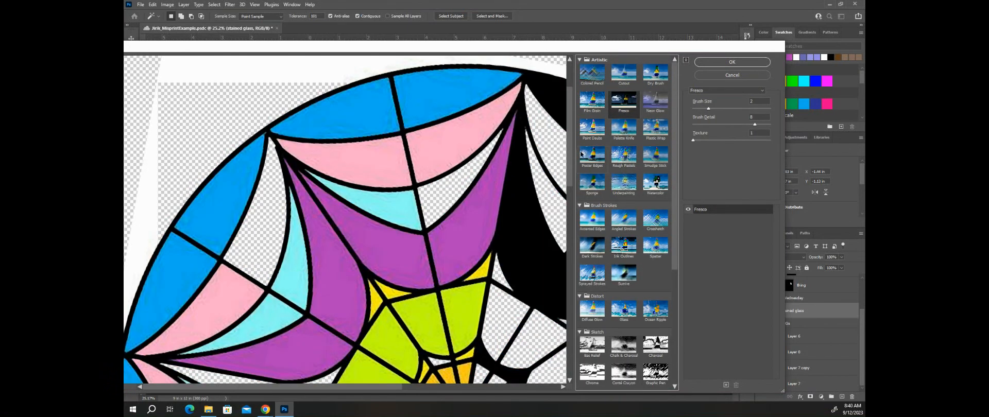
click(591, 72)
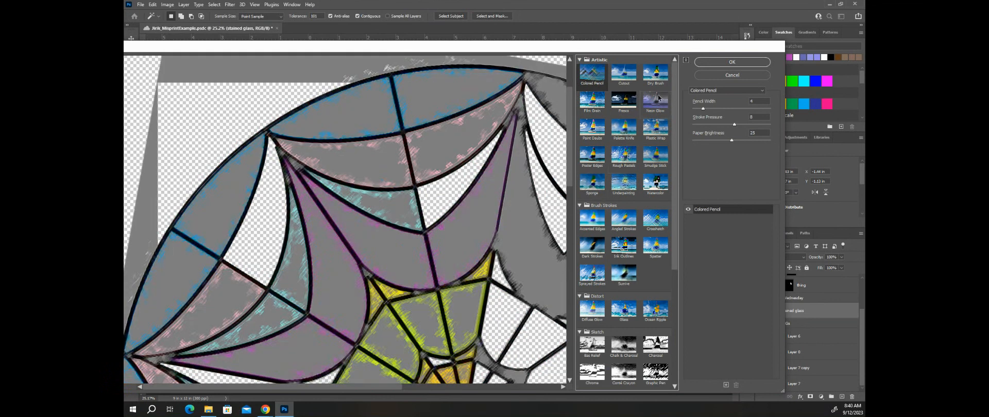
click(624, 74)
Apply the Grain texture filter to the stained glass layer with intensity 40, contrast 50 and Regular grain type
scroll(639, 312, down, 5)
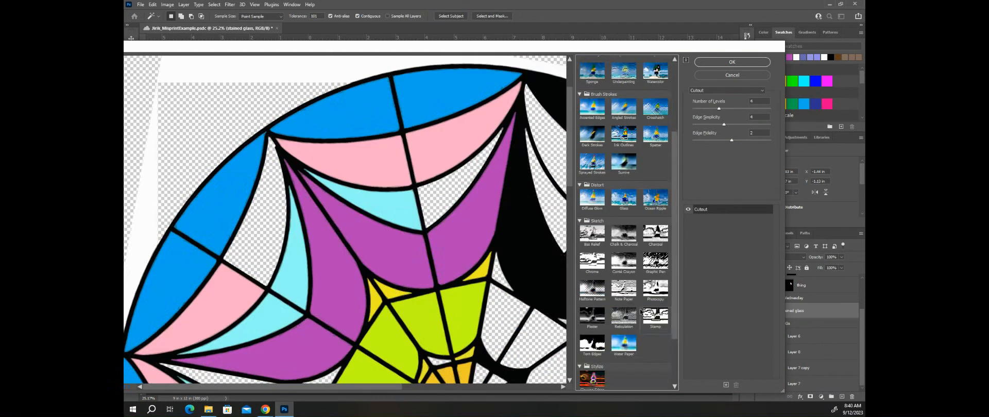
click(624, 344)
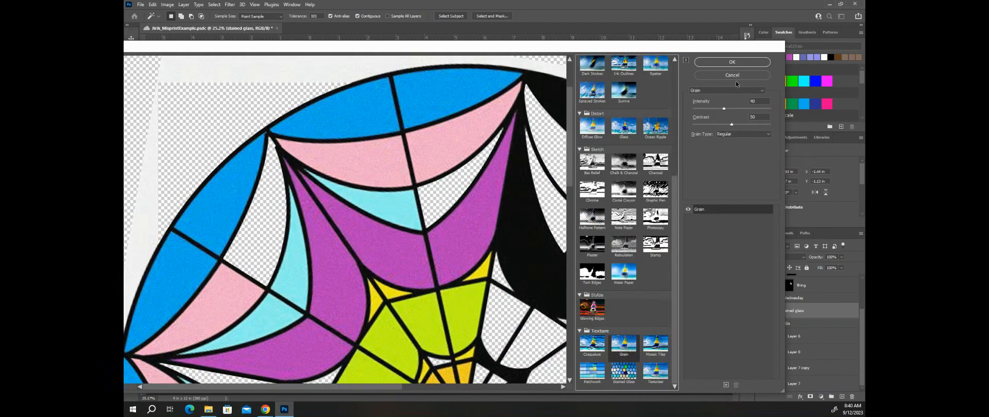
click(733, 64)
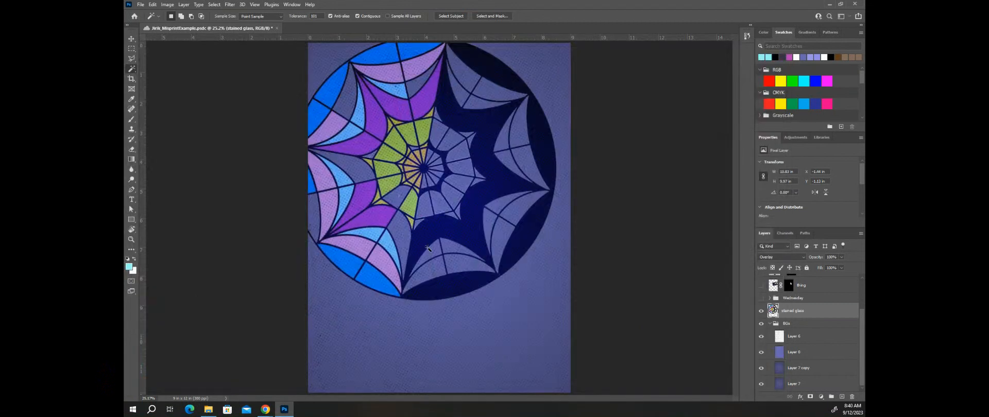
Show the Wednesday group and the thing layer, and toggle the Color Fill 1 layer on and back off
scroll(785, 342, up, 2)
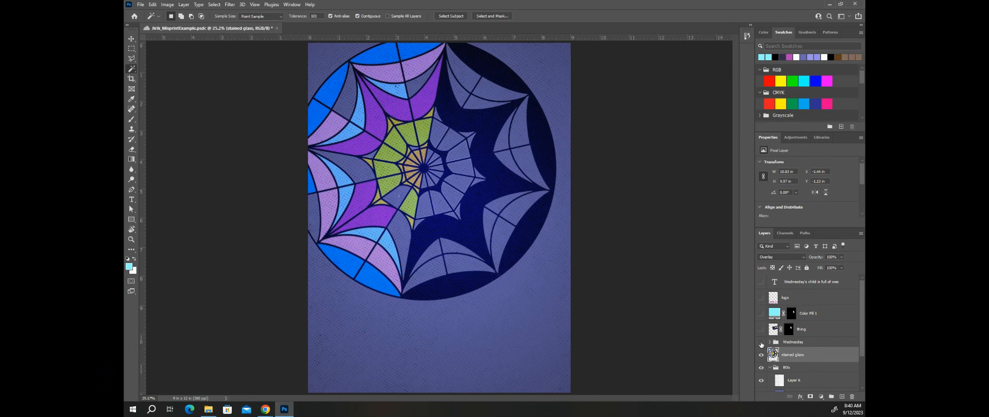
click(762, 342)
click(761, 313)
click(761, 330)
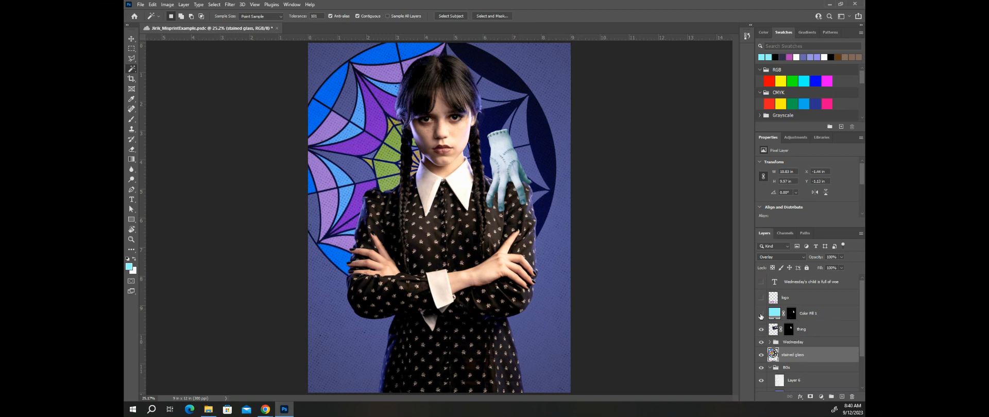
click(761, 314)
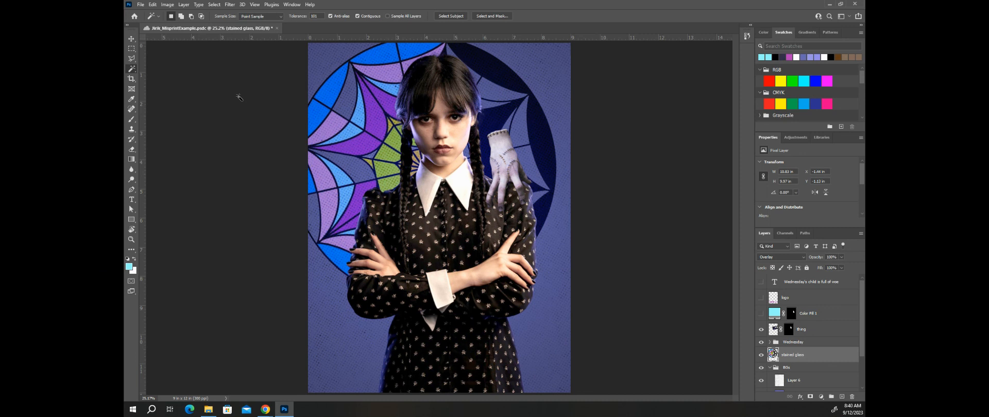
Load the thing layer's mask as a selection around the hand and show the Color Fill 1 layer above it
click(131, 39)
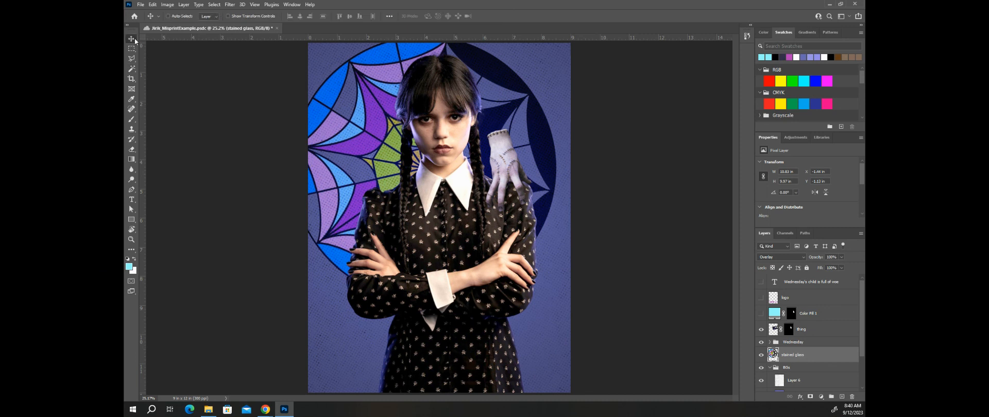
key(ctrl+plus)
key(ctrl+plus)
key(ctrl+plus)
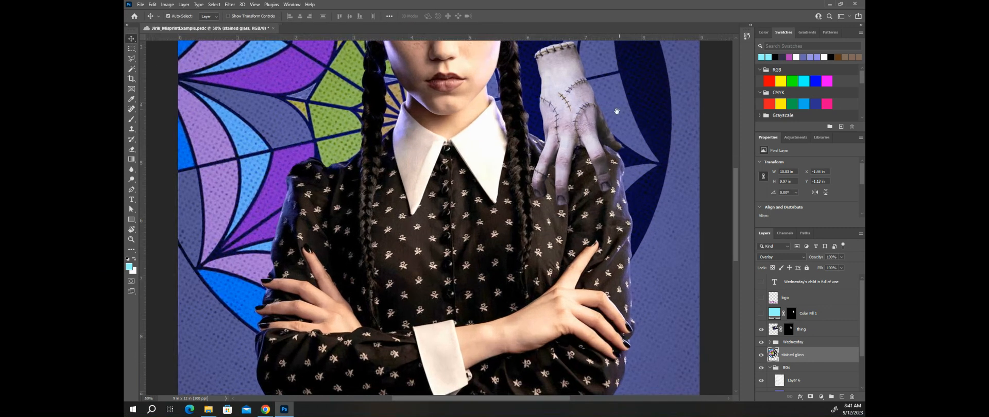
drag(611, 155, 430, 231)
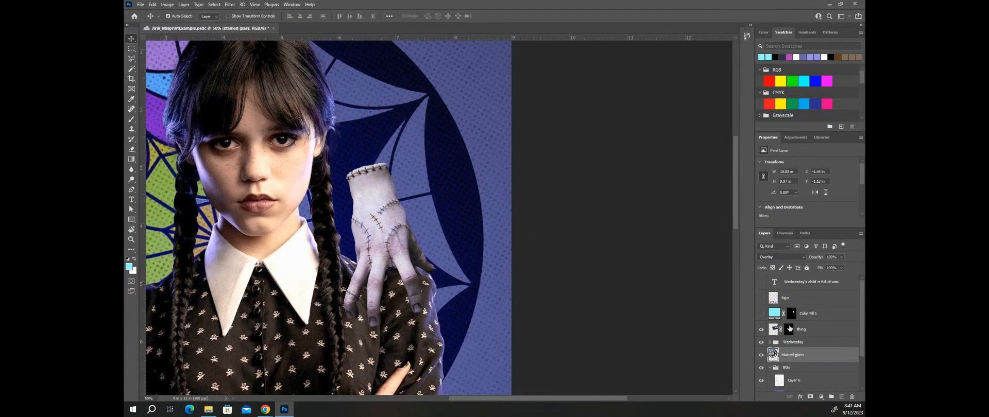
click(789, 330)
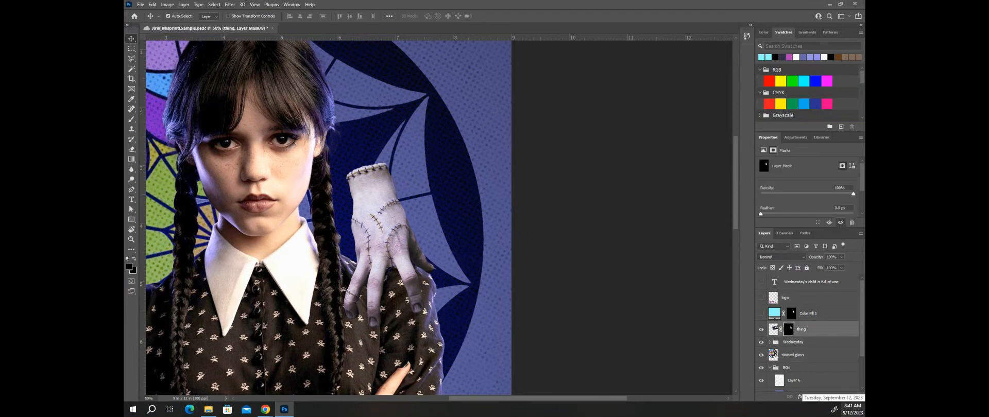
ctrl+click(789, 330)
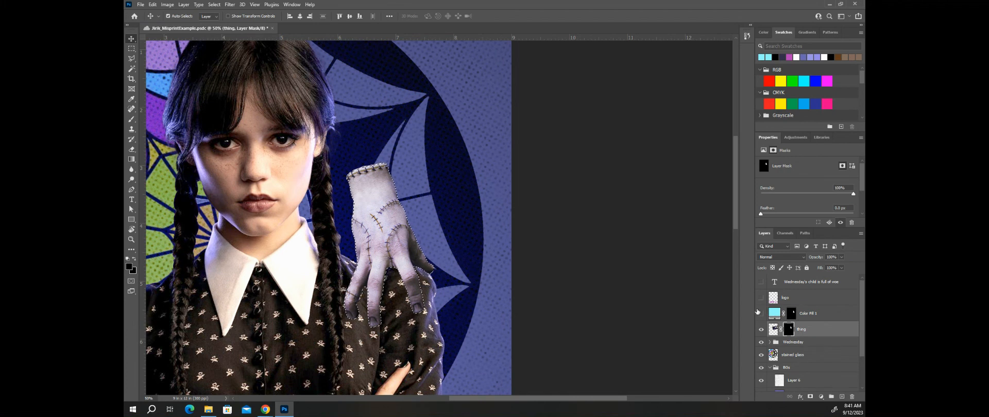
click(762, 313)
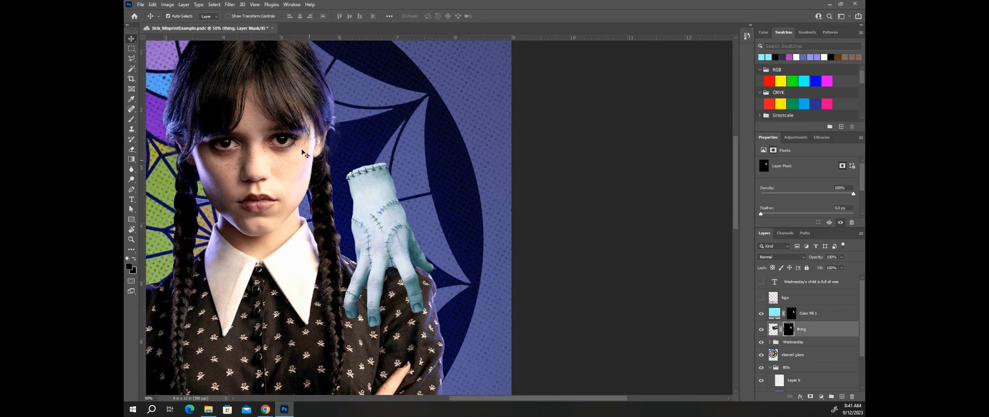
click(230, 4)
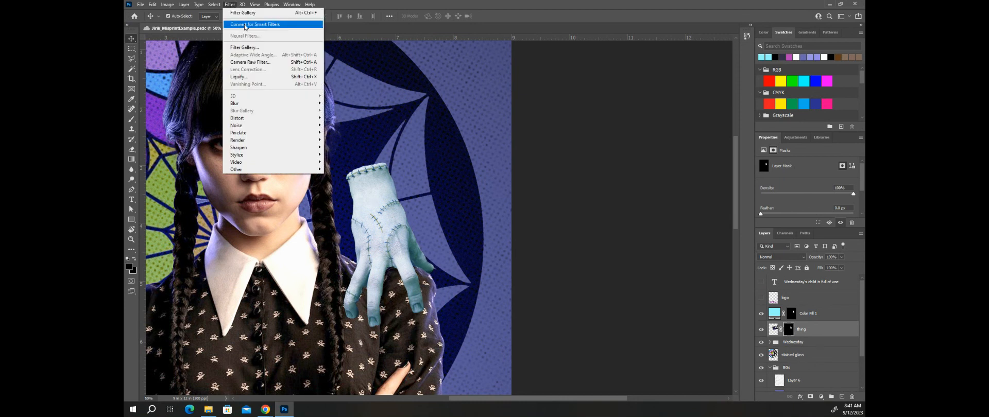
click(618, 213)
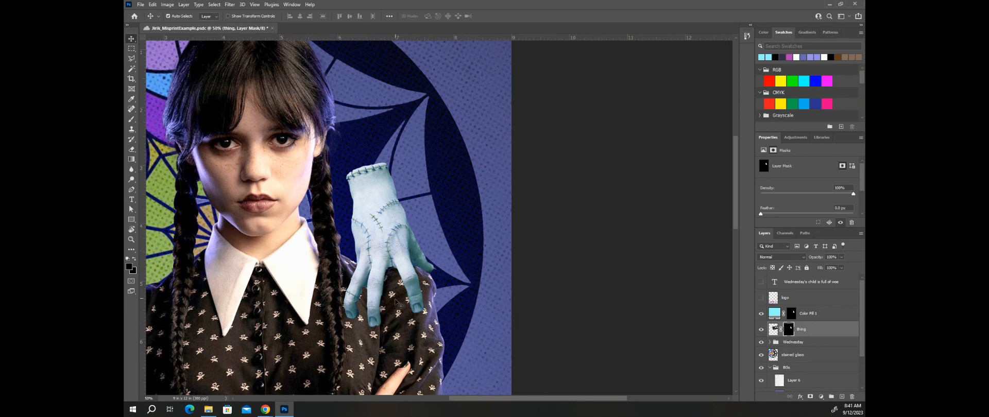
scroll(399, 304, up, 2)
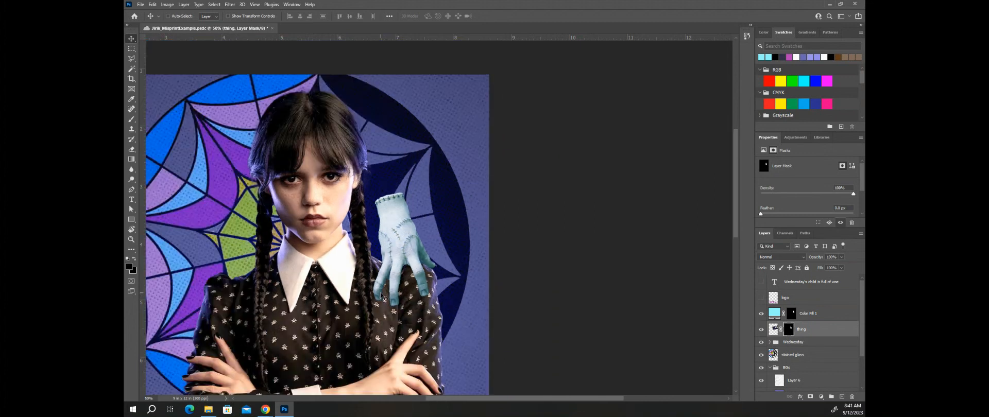
key(ctrl+minus)
key(ctrl+minus)
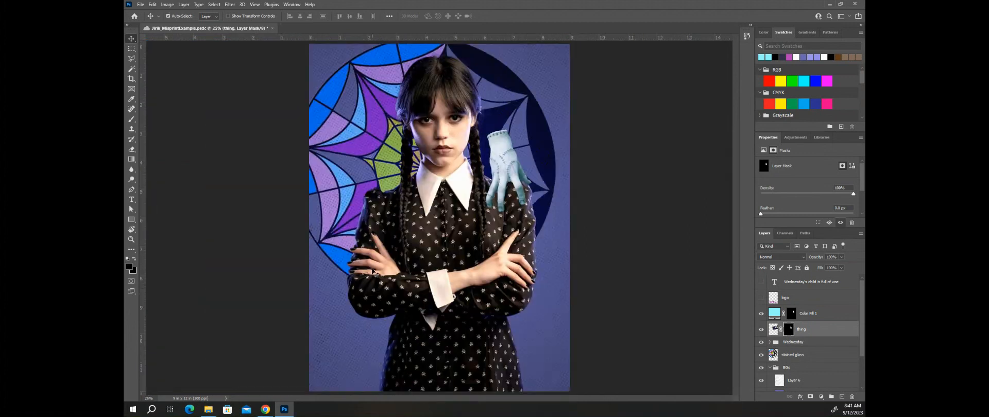